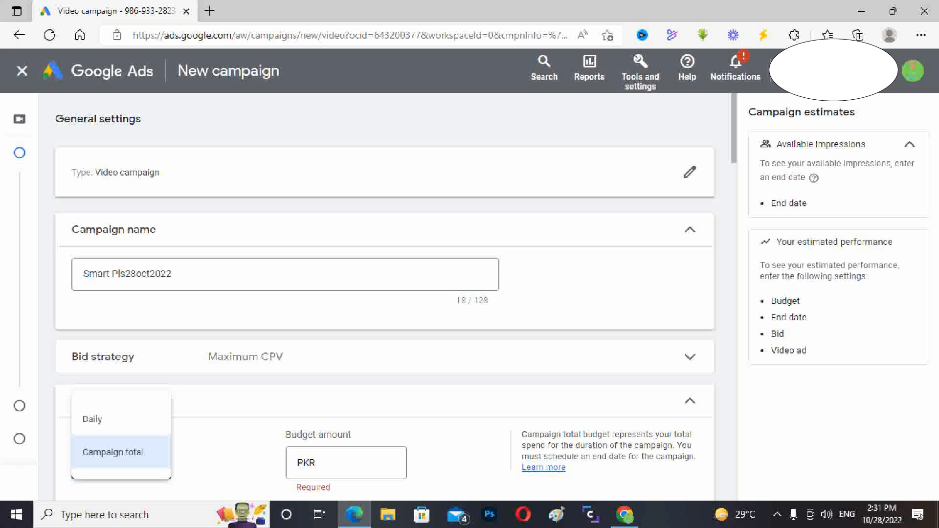
- Set the campaign budget to a daily amount of PKR 100
left_click(92, 419)
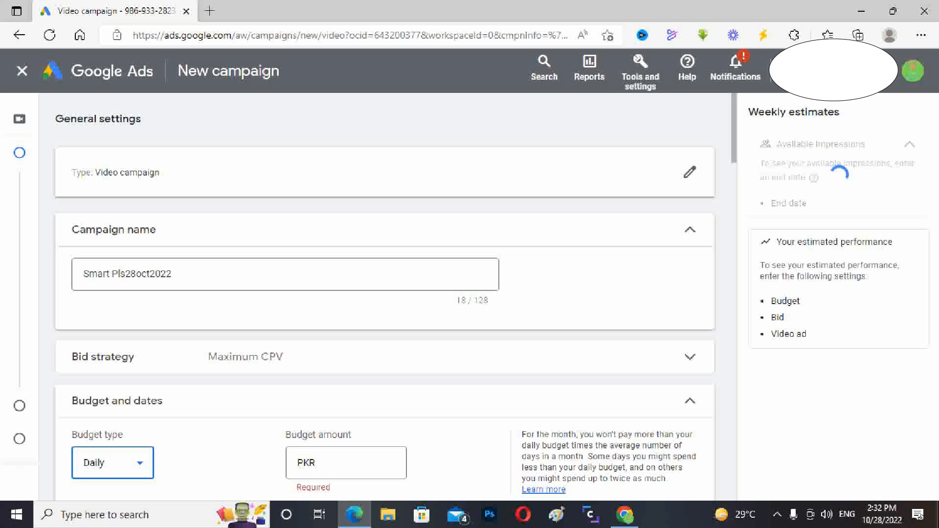
left_click(346, 463)
type("1")
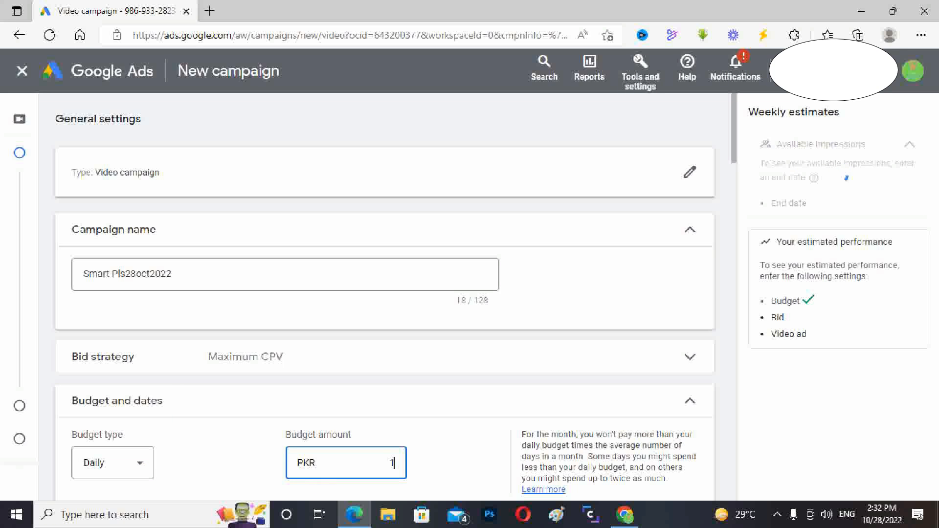
type("00")
key("Tab")
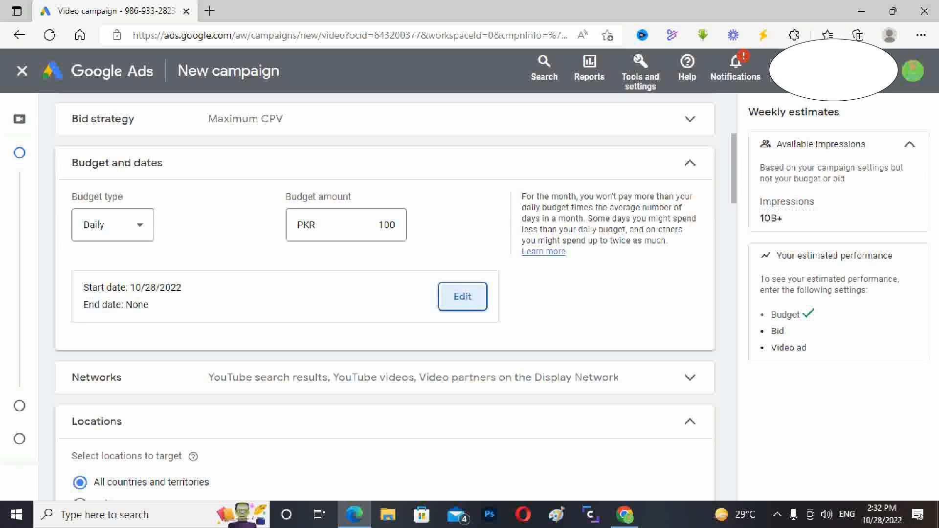
- Review the campaign's date, network, location and language settings, including the list of available languages
key("Tab")
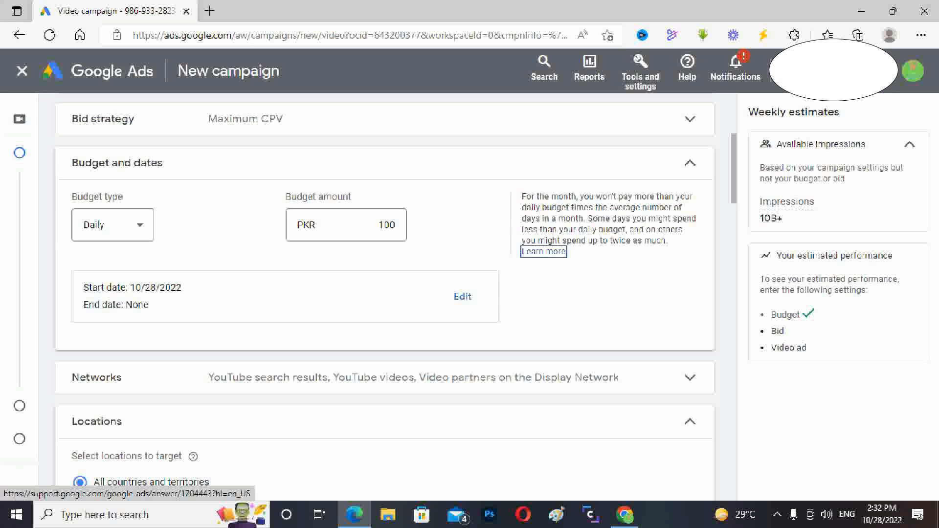
key("Tab")
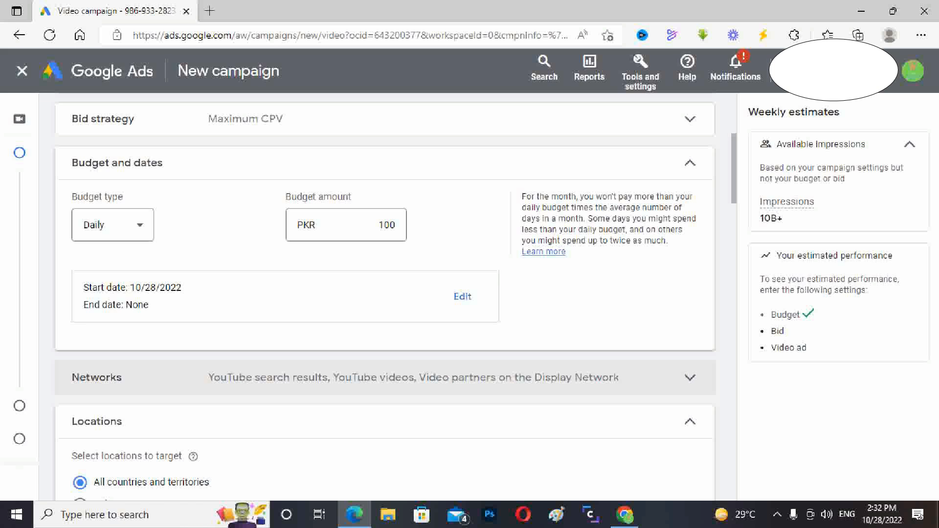
key("Tab")
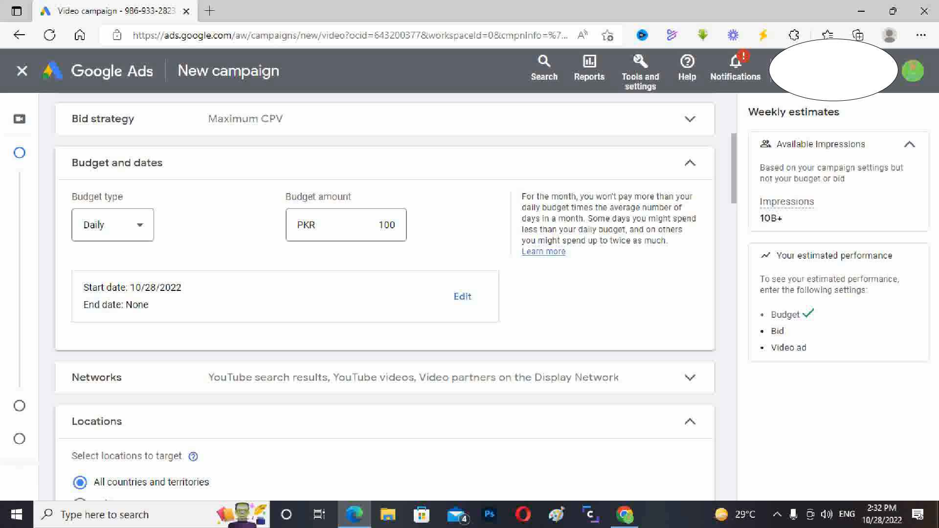
key("Tab")
key("Tab")
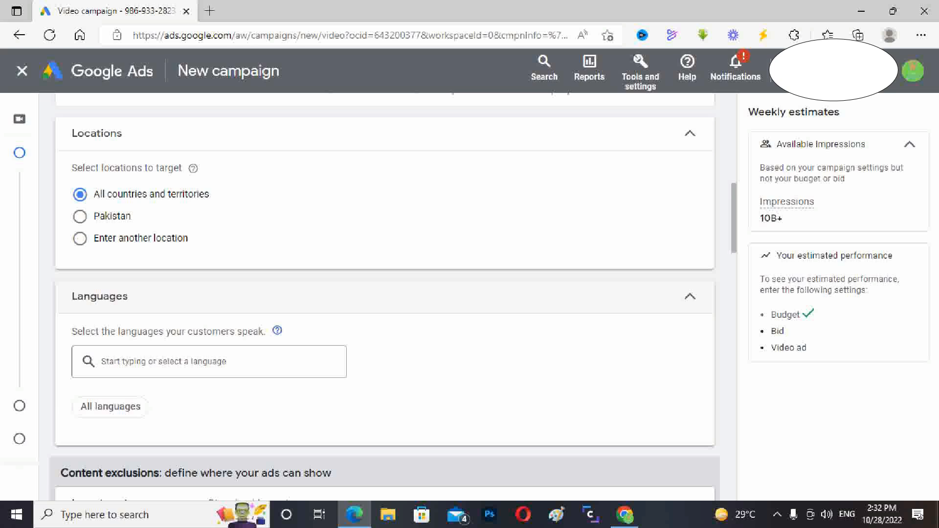
key("Tab")
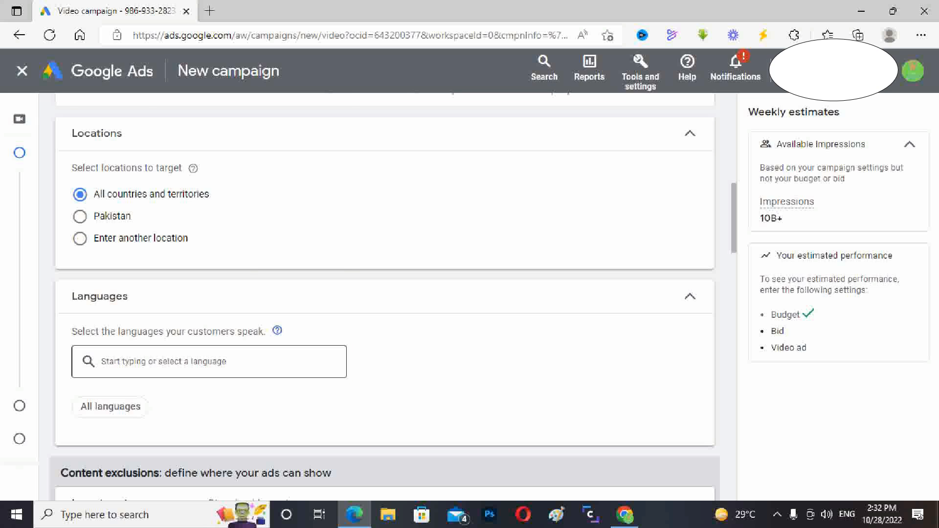
left_click(209, 362)
left_click(431, 361)
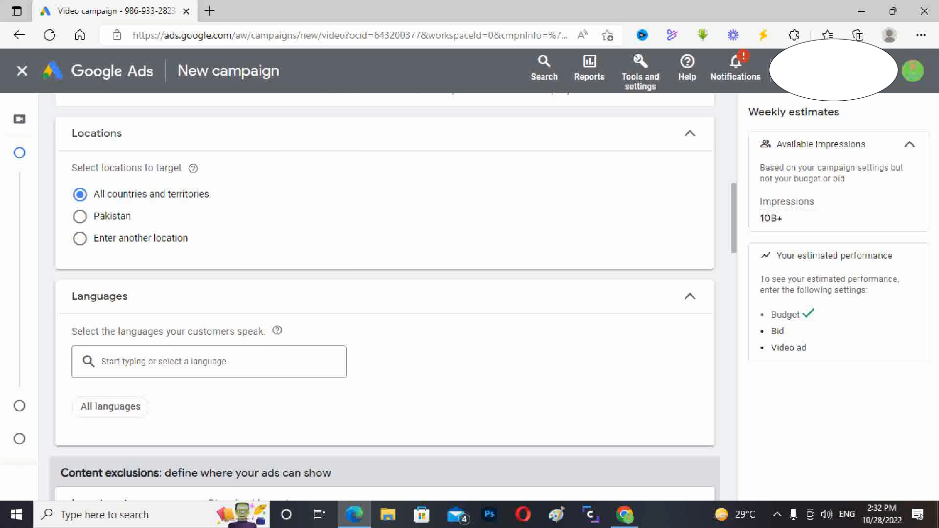
left_click(209, 362)
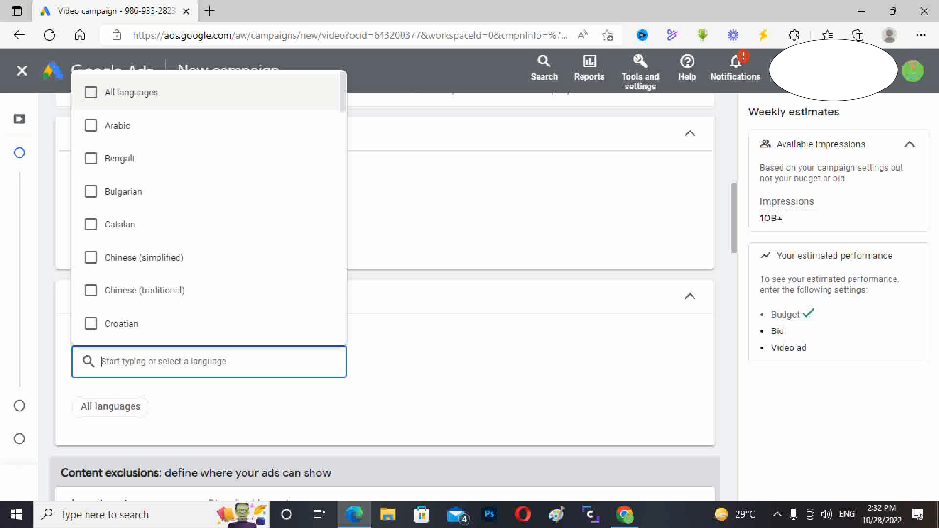
left_click(431, 391)
- Exclude embedded YouTube videos and live streaming videos from the content where the ads can show
scroll(430, 392, "down", 1)
scroll(384, 293, "down", 5)
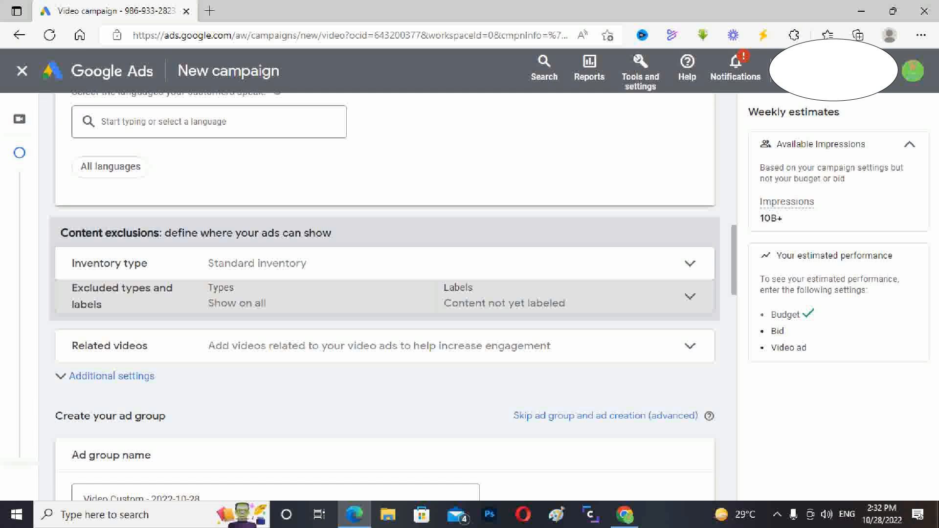
left_click(690, 296)
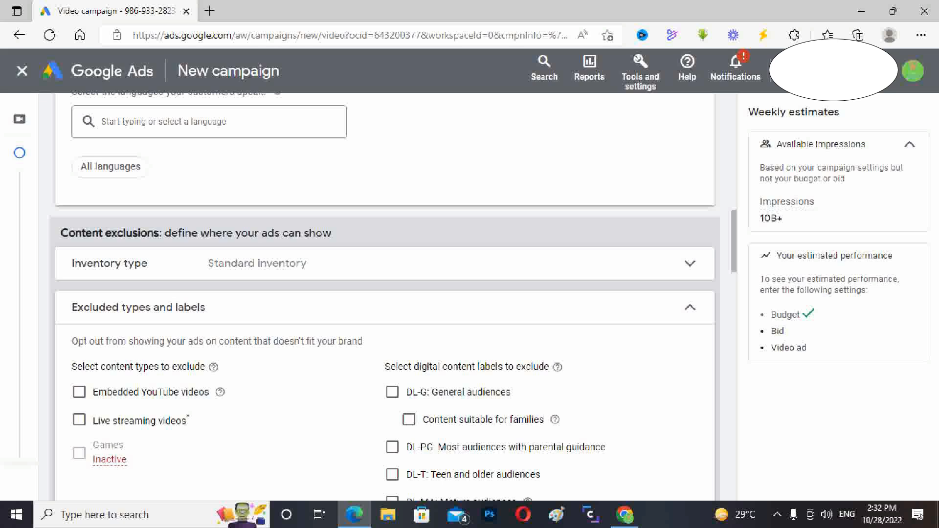
left_click(79, 391)
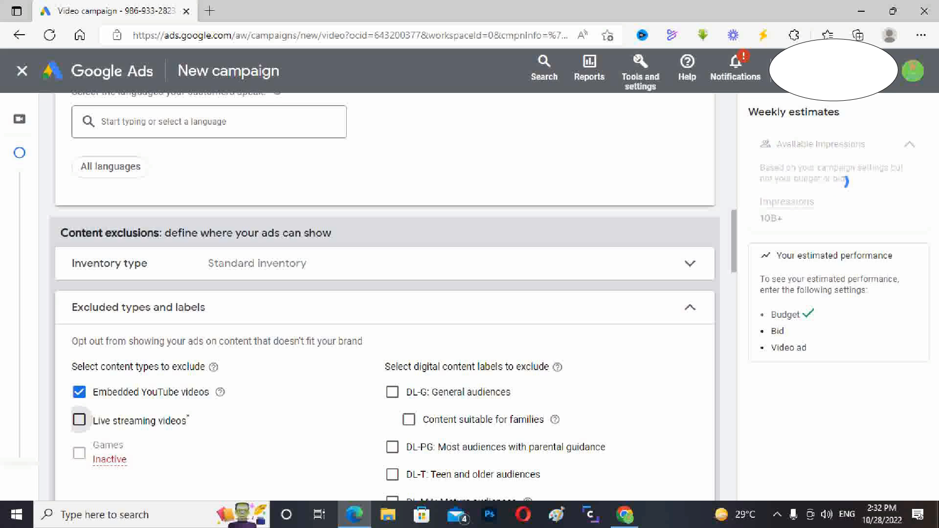
left_click(79, 420)
- Change the inventory type to Expanded inventory and collapse the content exclusion sections
left_click(195, 264)
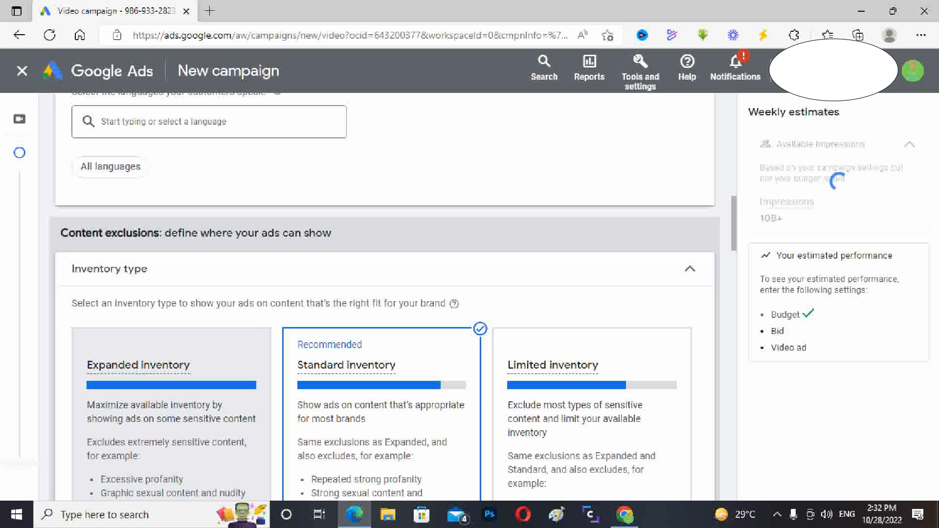
left_click(172, 391)
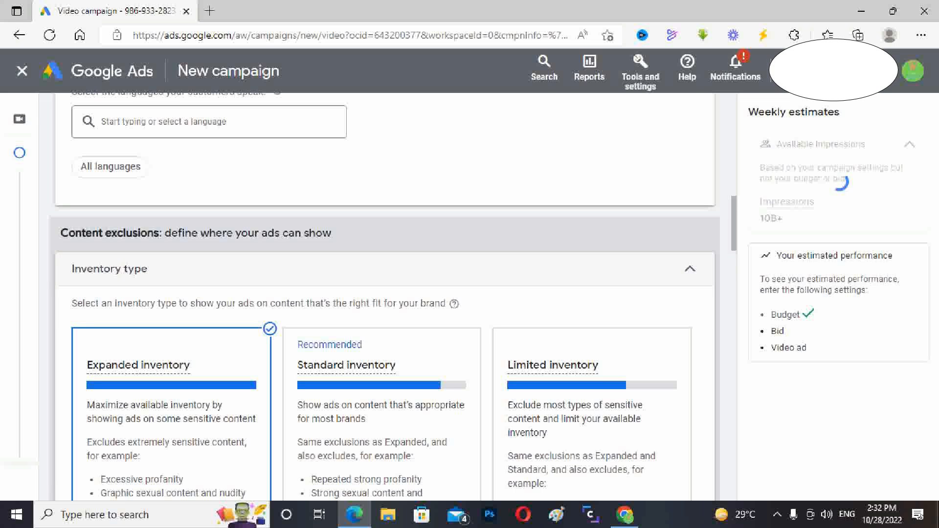
left_click(384, 268)
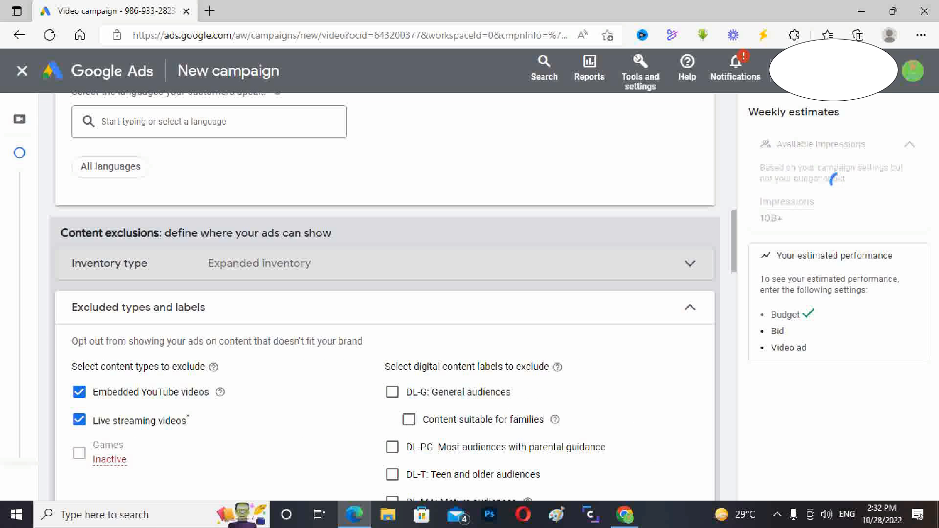
left_click(688, 307)
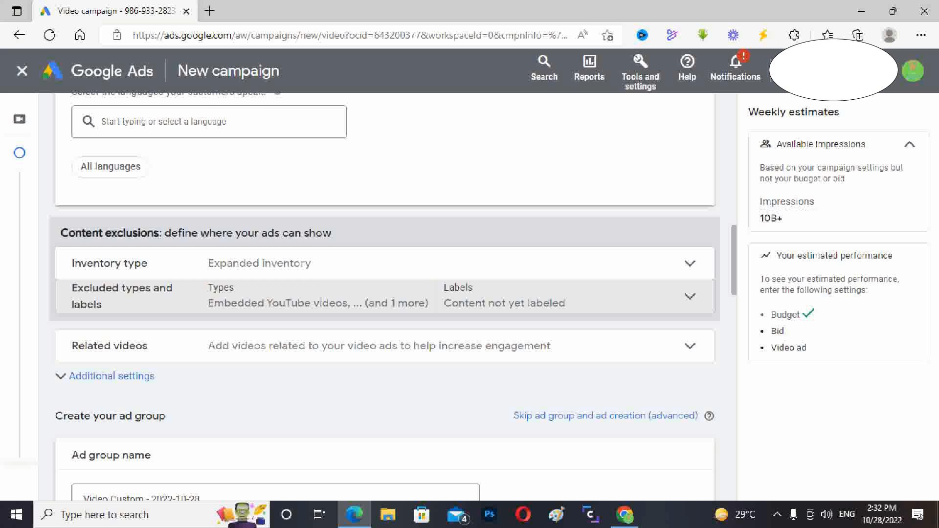
left_click_drag(727, 283, 728, 304)
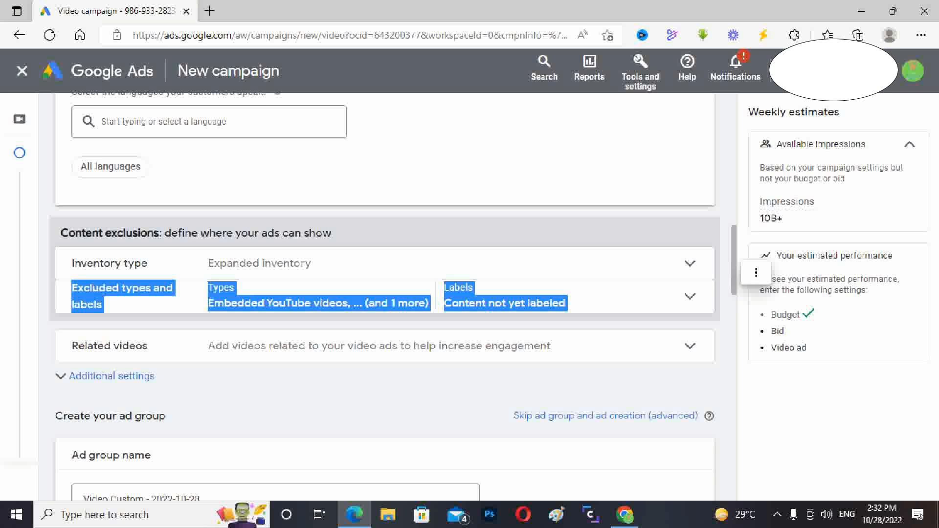
- In the additional settings, set specific device targeting to computers, mobile phones and tablets, leaving out TV screens
left_click(111, 375)
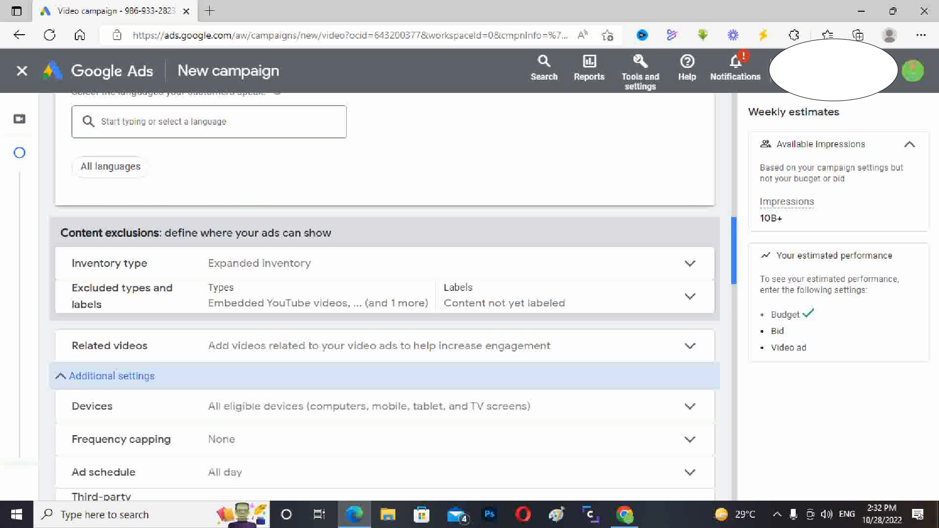
scroll(384, 296, "down", 4)
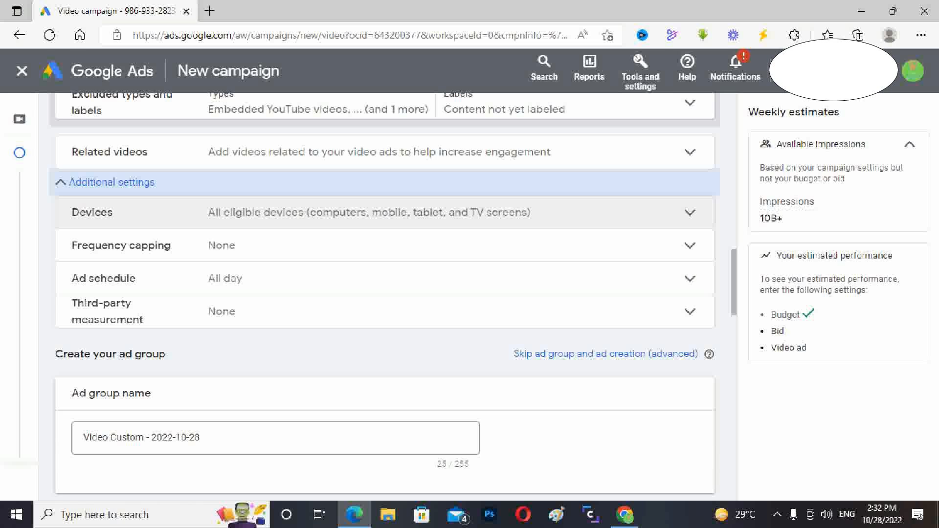
left_click(384, 213)
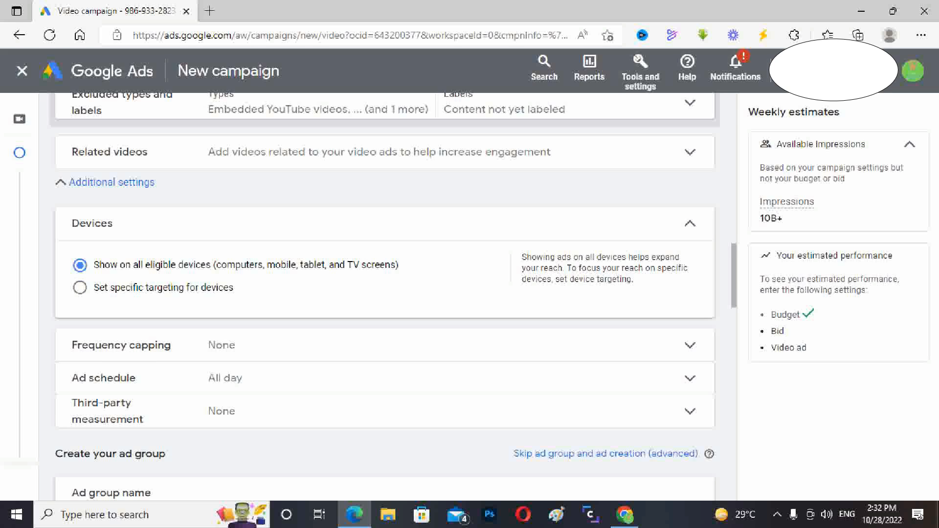
left_click(80, 288)
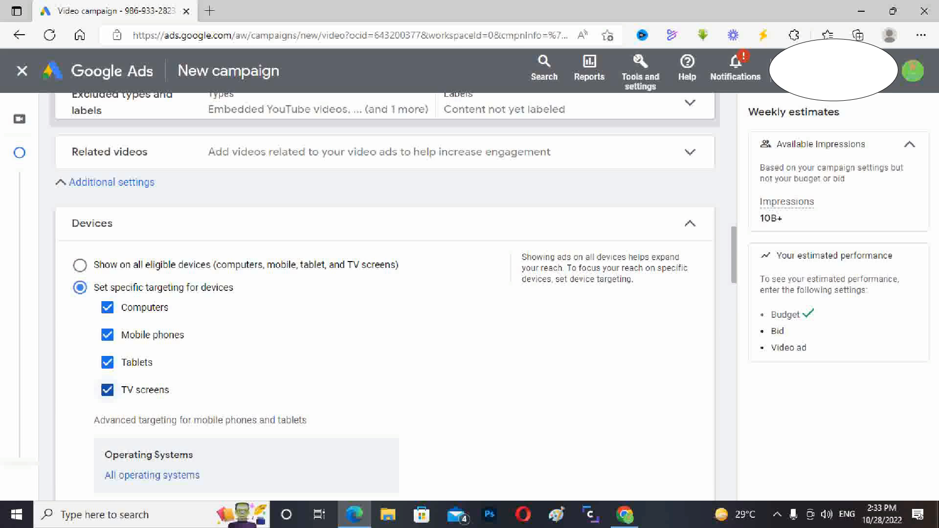
left_click(107, 390)
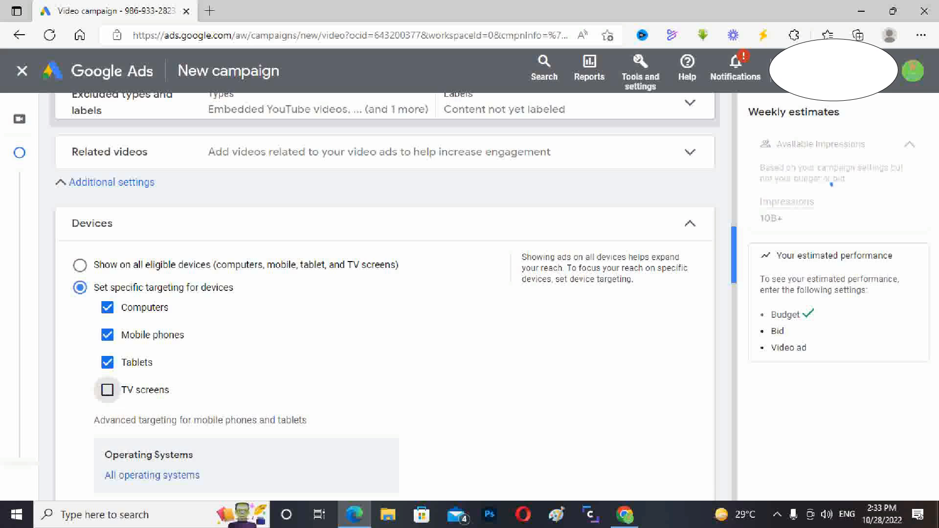
- Cap the campaign's view frequency at 2 views per day for the same user
scroll(384, 293, "down", 8)
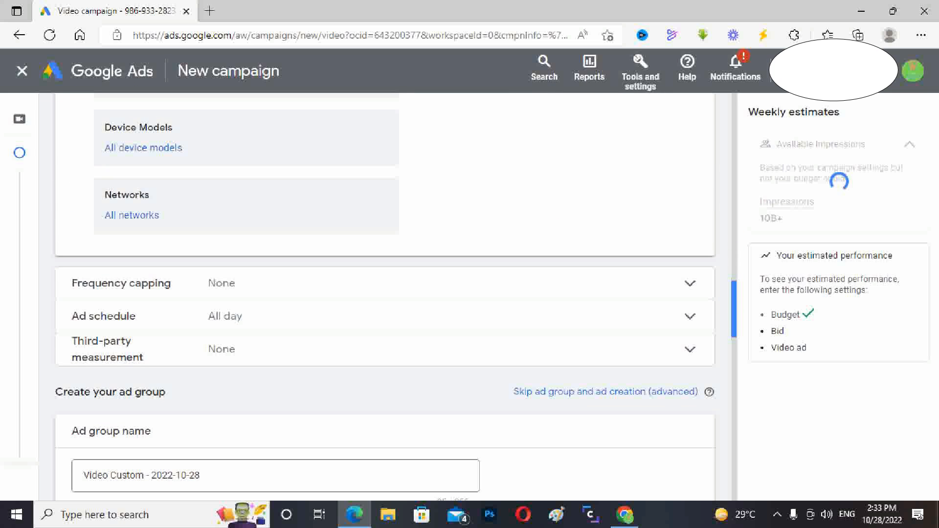
left_click(383, 291)
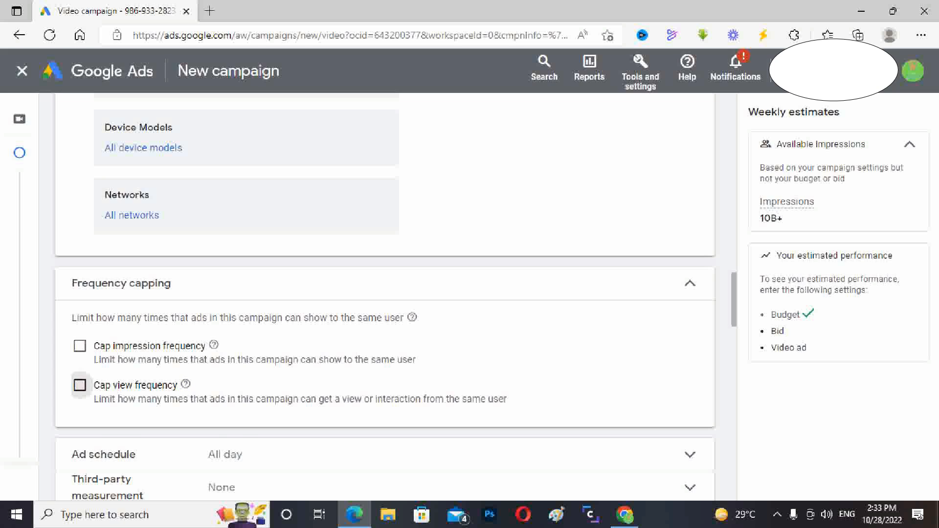
left_click(80, 385)
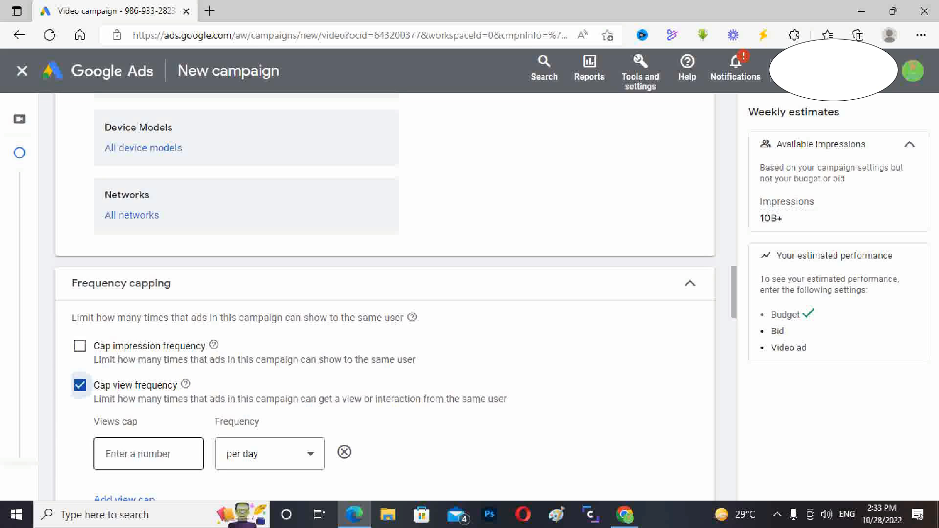
left_click(149, 453)
type("2")
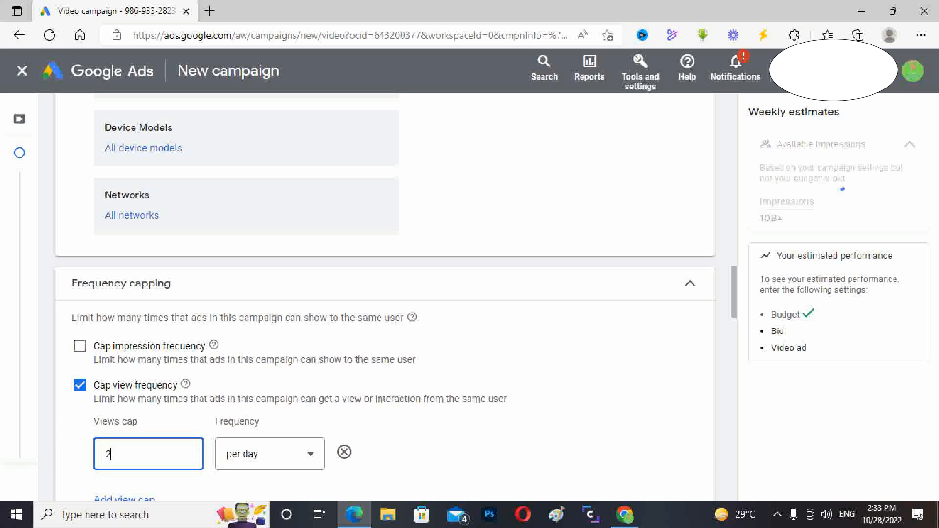
- Rename the ad group as "Smart Pls 28oct2022"
scroll(385, 297, "down", 4)
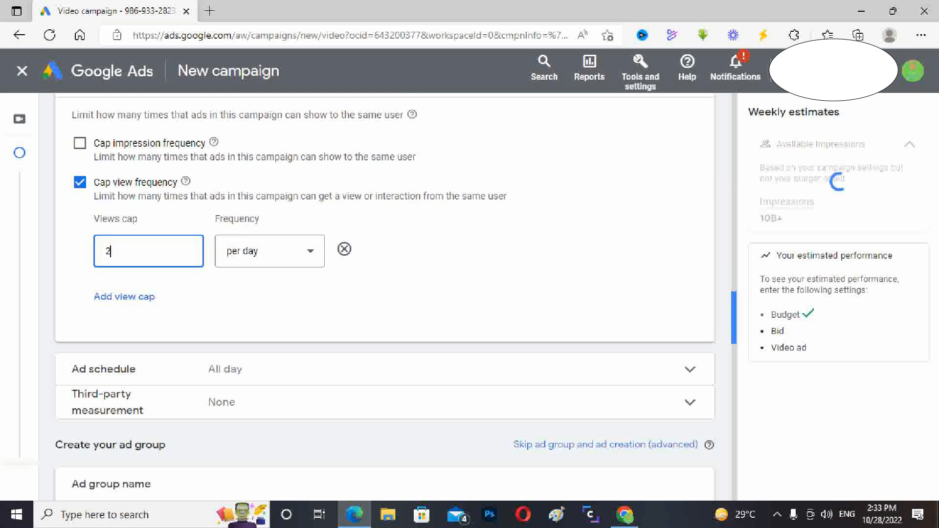
scroll(385, 296, "down", 5)
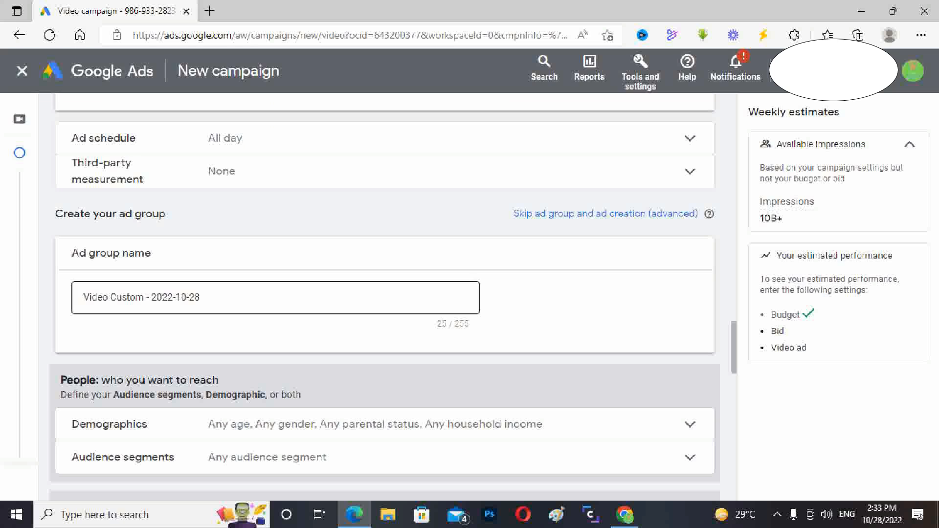
left_click(275, 297)
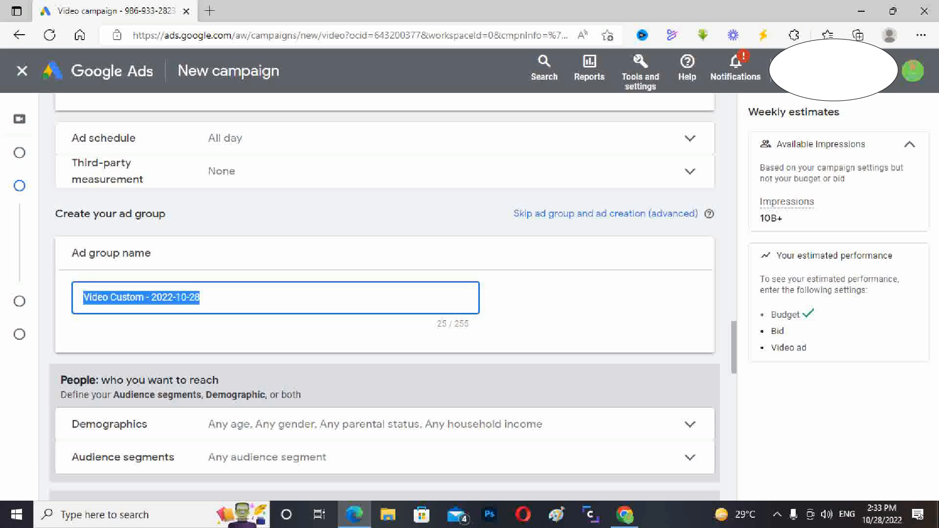
type("Smart")
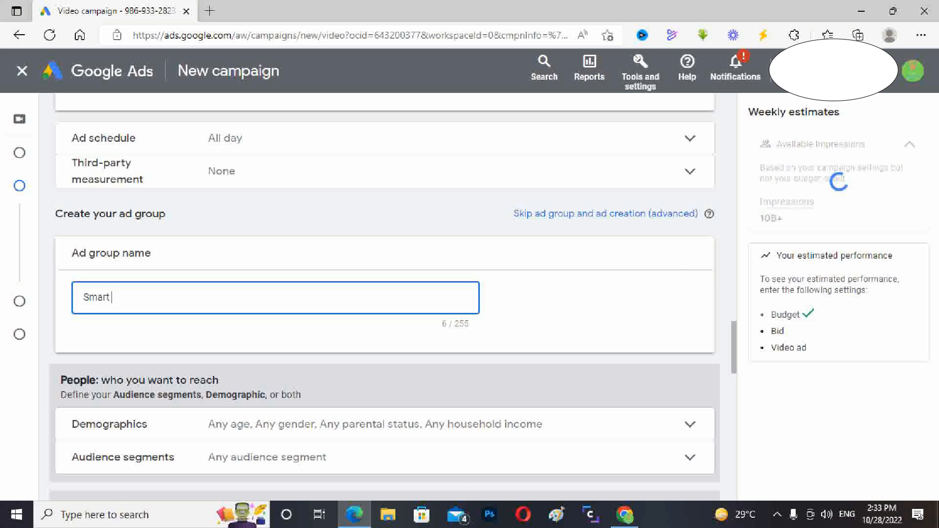
type(" Pls 28oct2022")
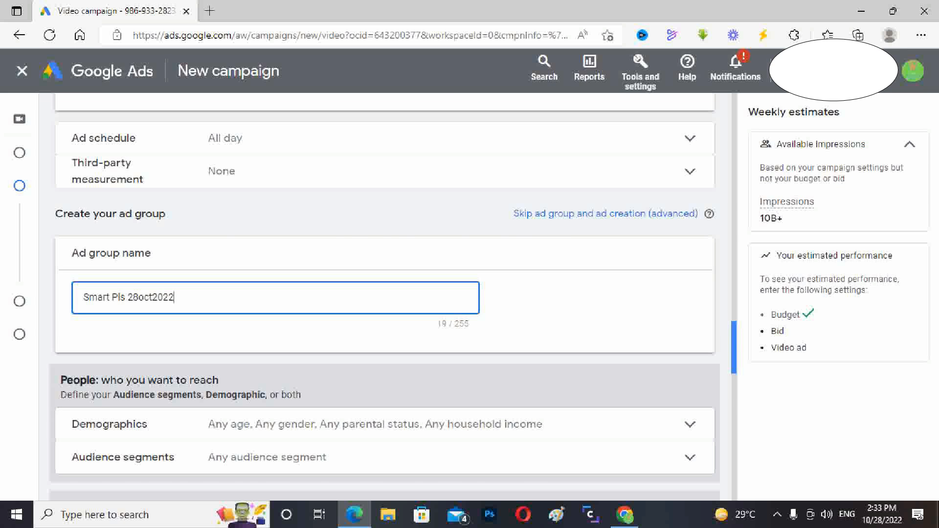
scroll(384, 297, "down", 8)
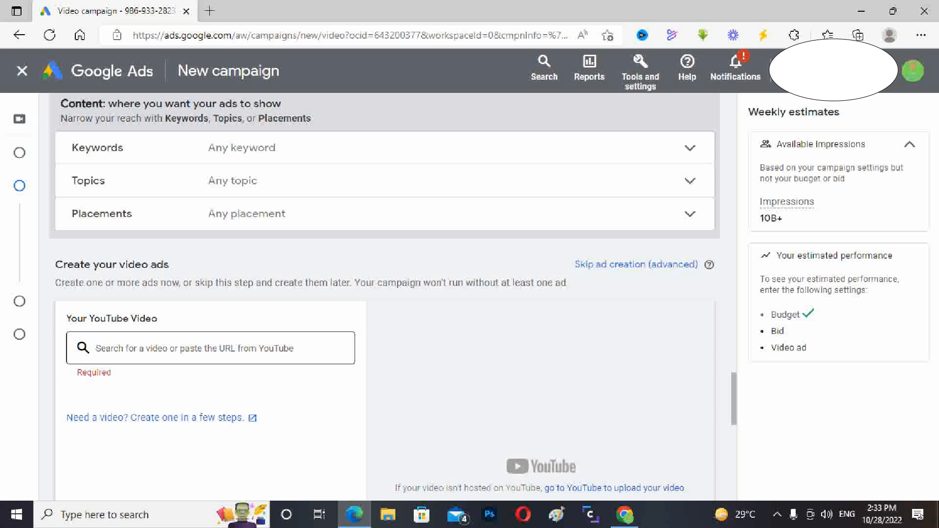
left_click(210, 348)
type("https://youtu.be/LfxFzV0AODg")
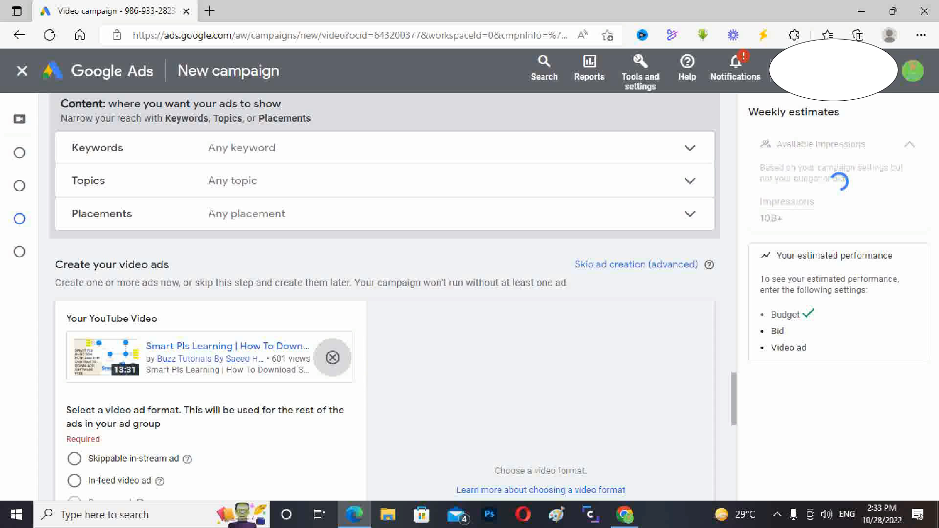
left_click(75, 481)
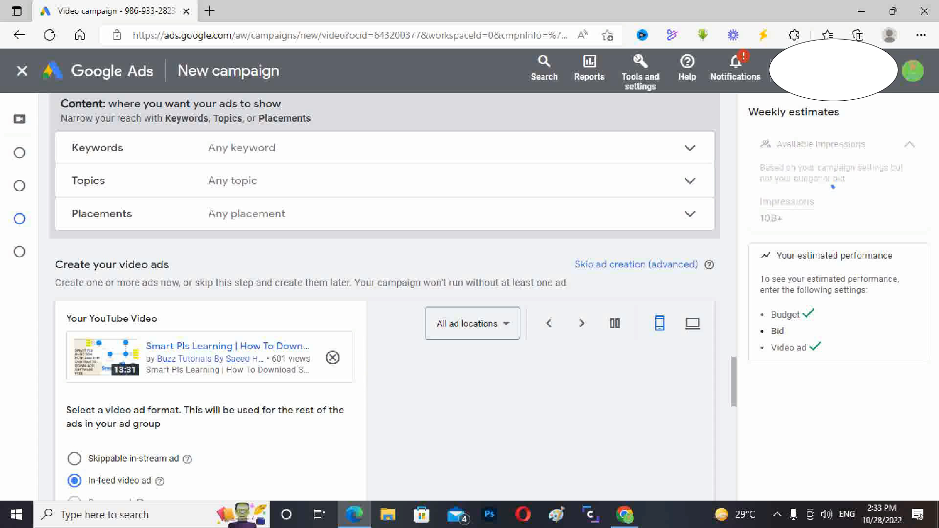
- Set the ad group's maximum CPV bid to PKR 1
scroll(381, 293, "down", 5)
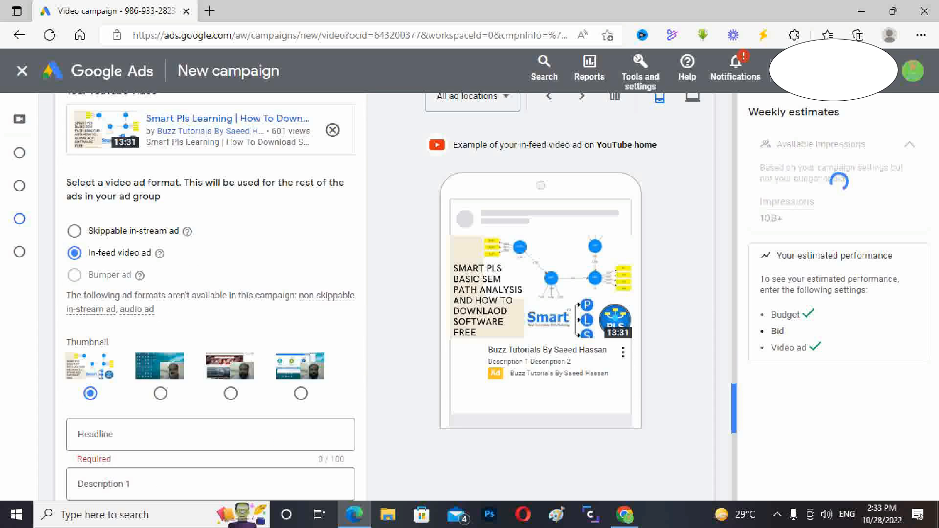
scroll(381, 294, "down", 7)
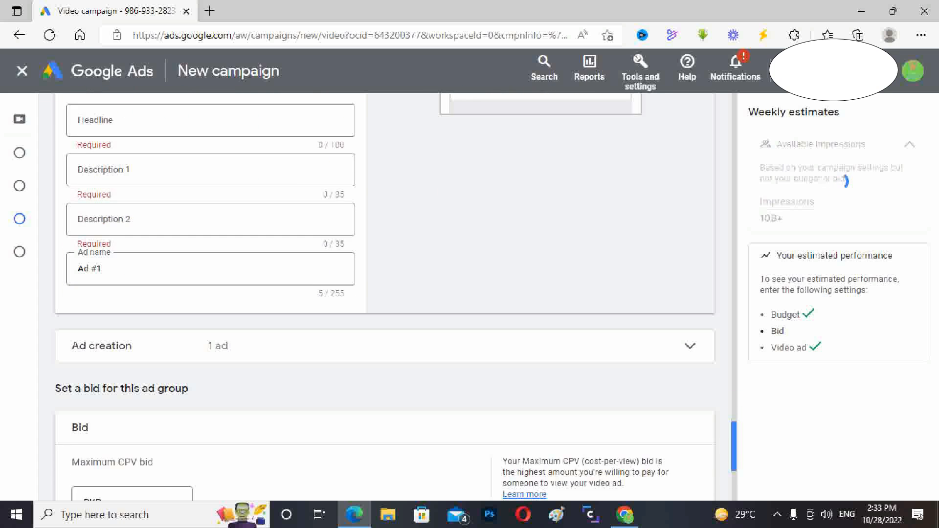
scroll(381, 293, "down", 1)
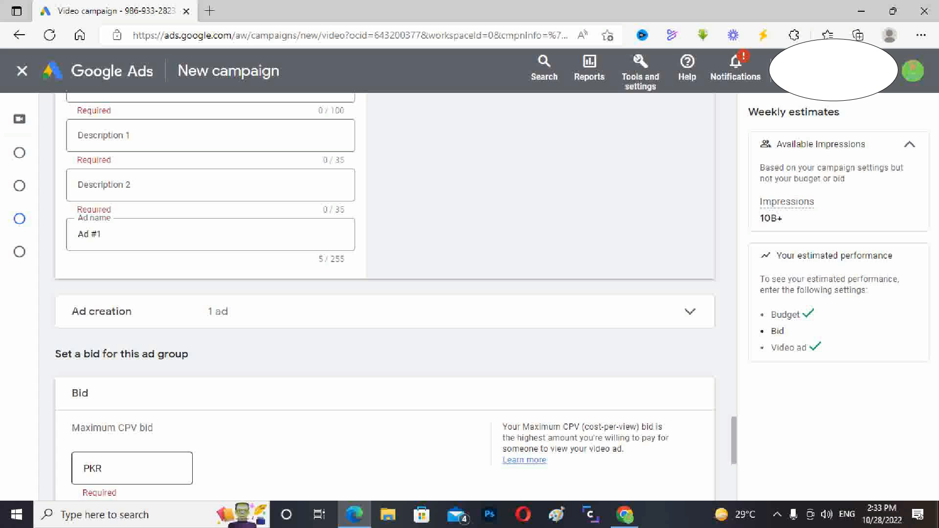
left_click(132, 468)
type("1")
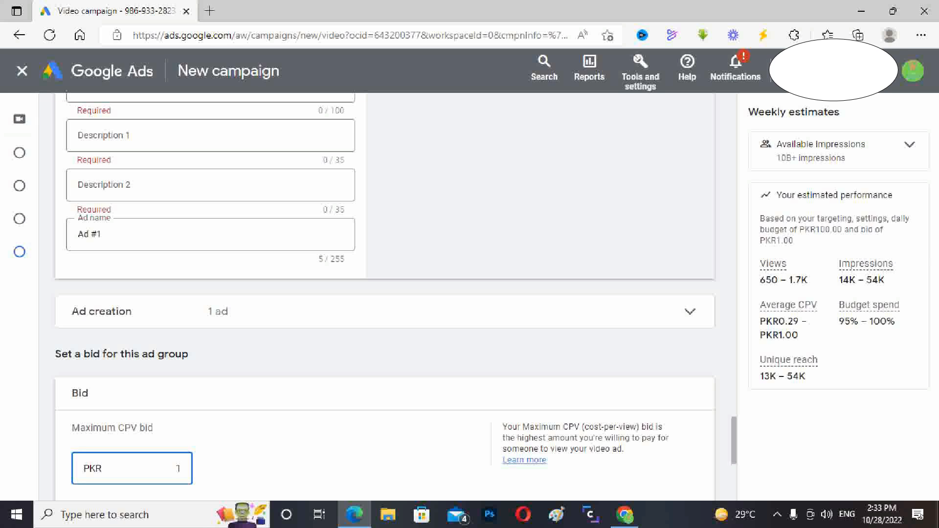
- Enter "Best free Software for Research Students" as the headline of the in-feed video ad
left_click_drag(734, 440, 734, 214)
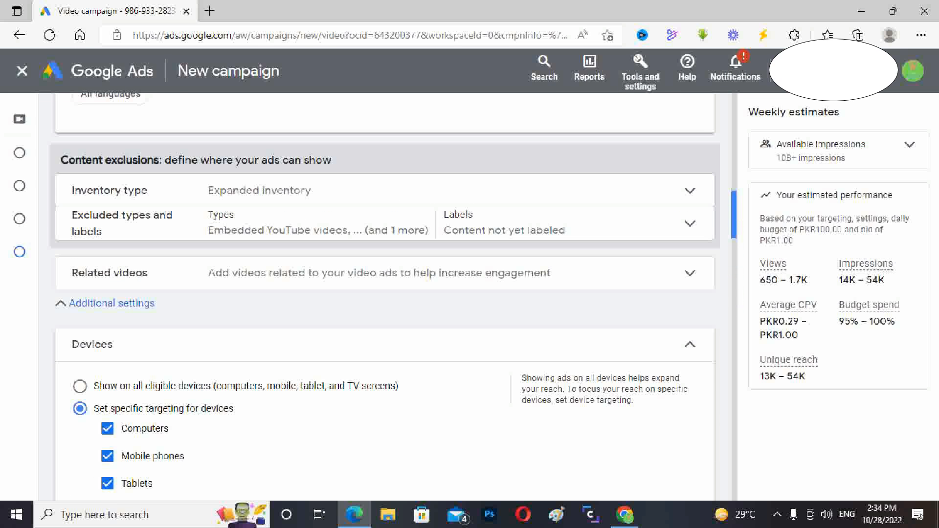
left_click_drag(733, 214, 734, 201)
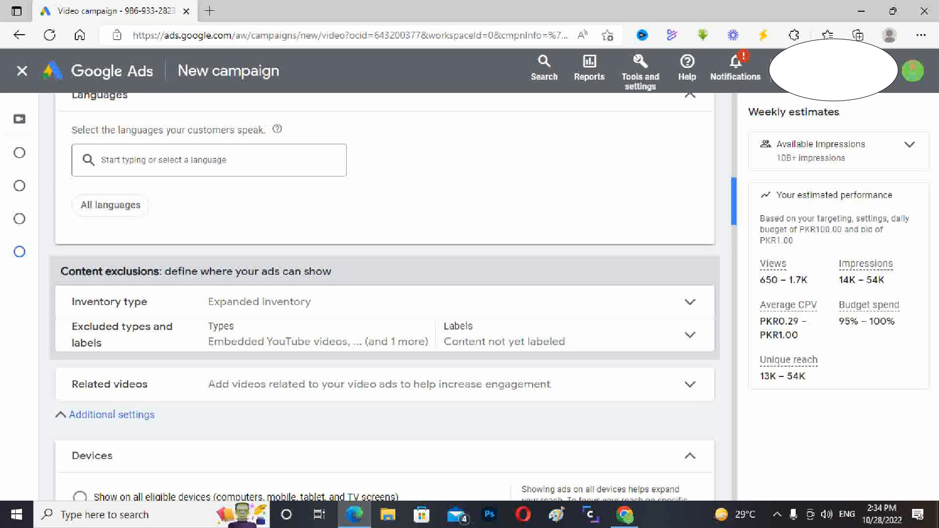
left_click_drag(734, 201, 733, 399)
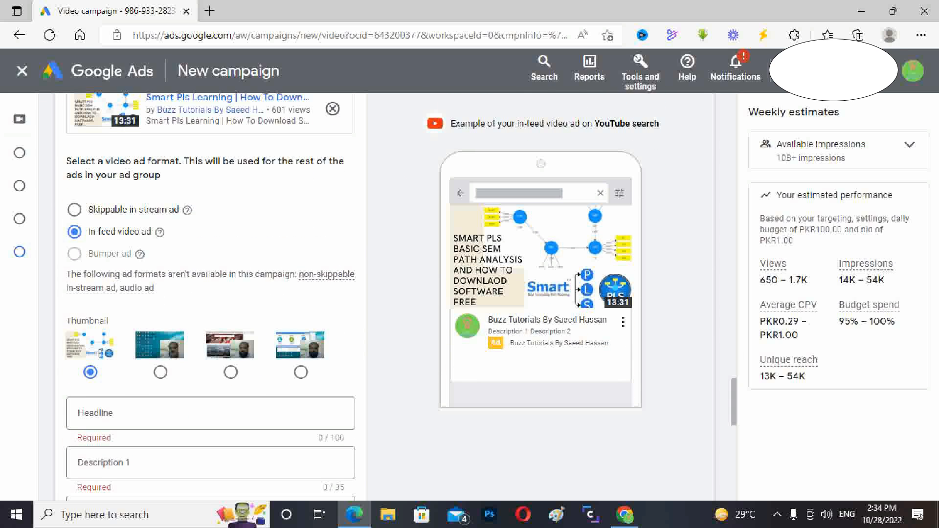
left_click(210, 413)
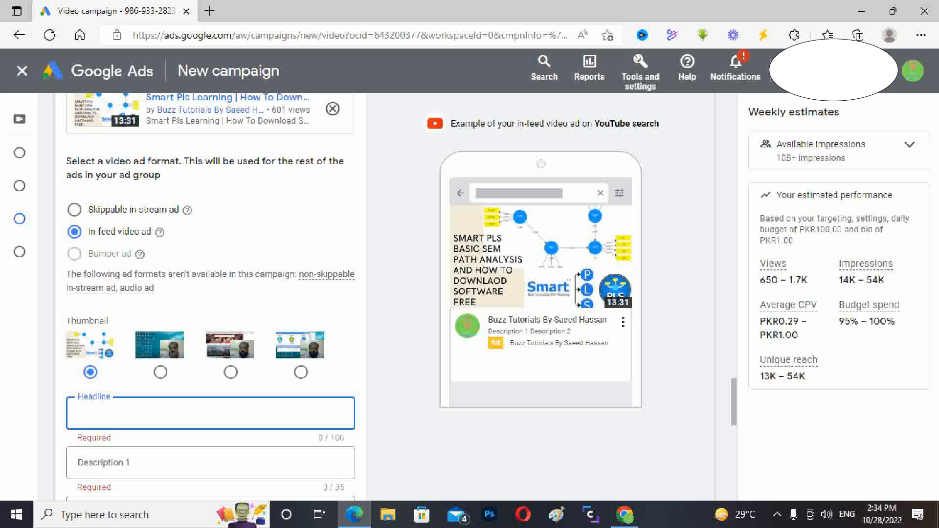
type("Best ")
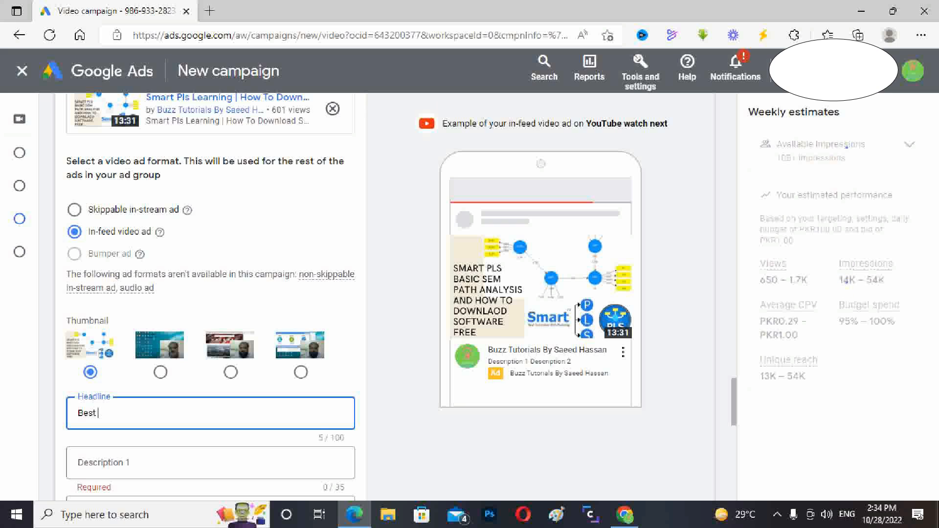
type("Soft")
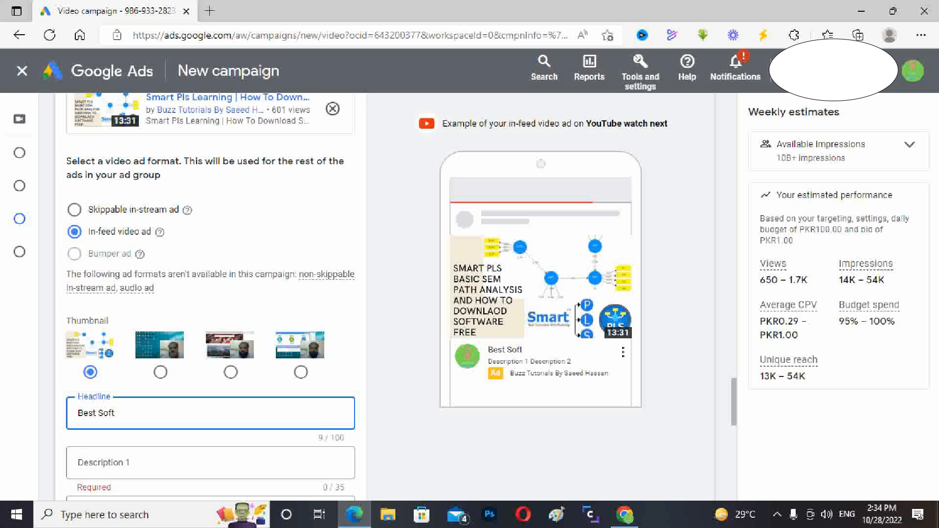
type("ware")
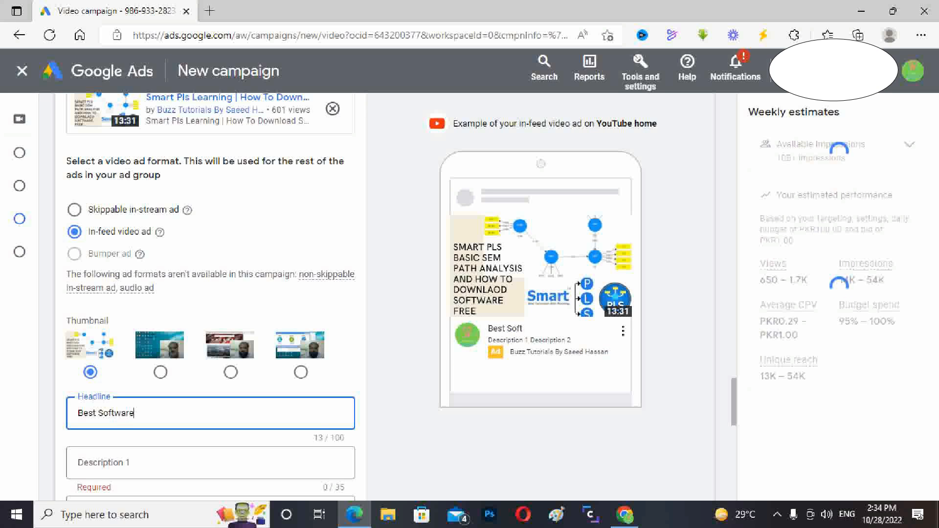
type(" for Re")
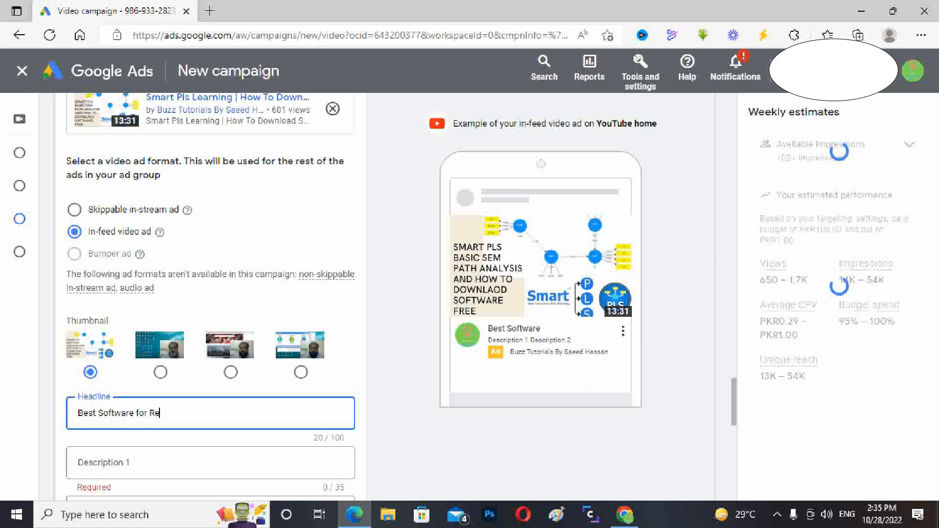
type("search")
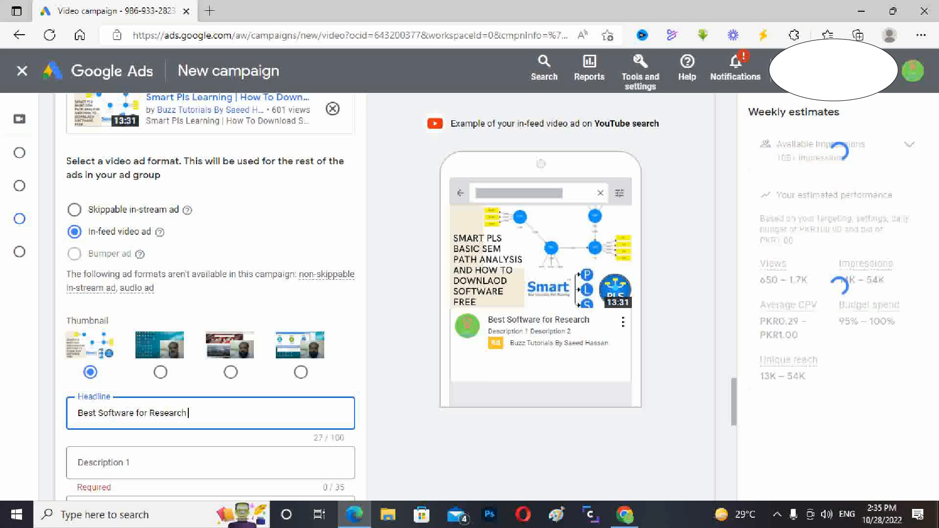
type(" Students")
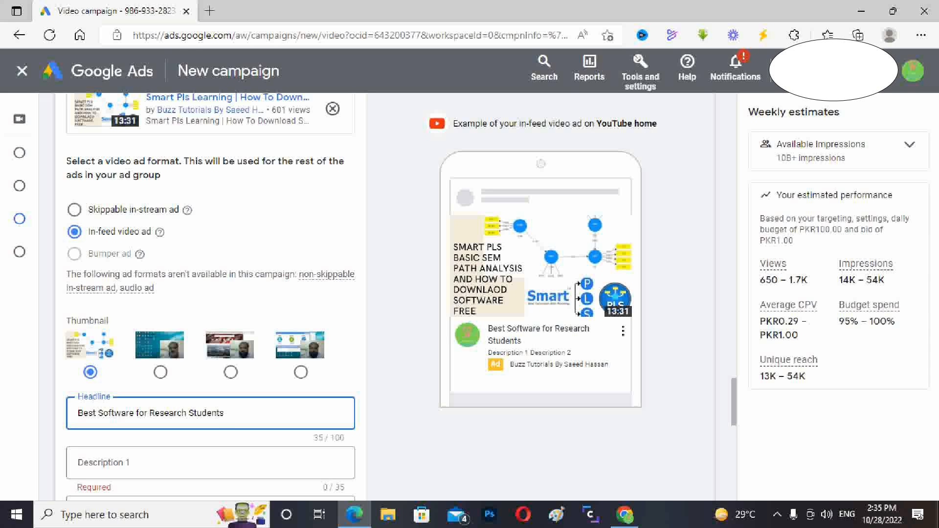
type("free")
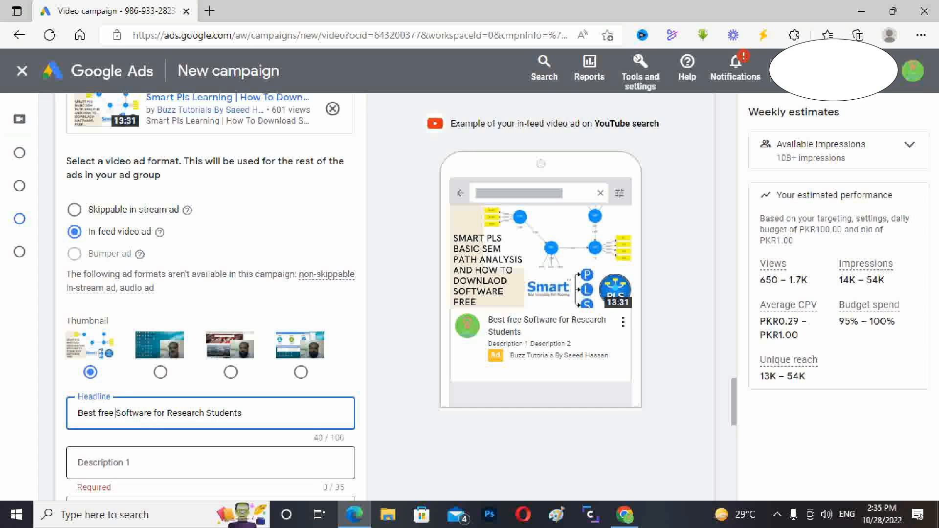
- Enter "Try for Free Easy tutorial" as the first description line of the video ad
left_click(210, 462)
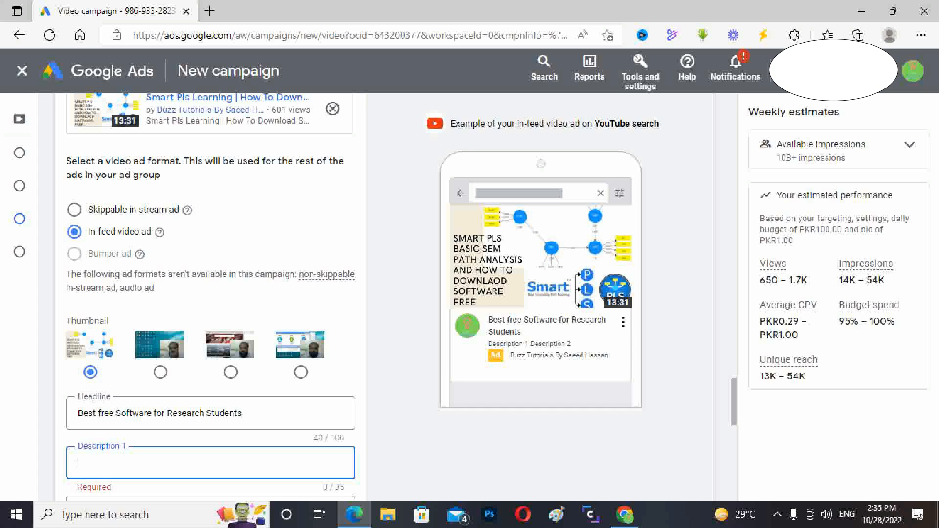
type("Try")
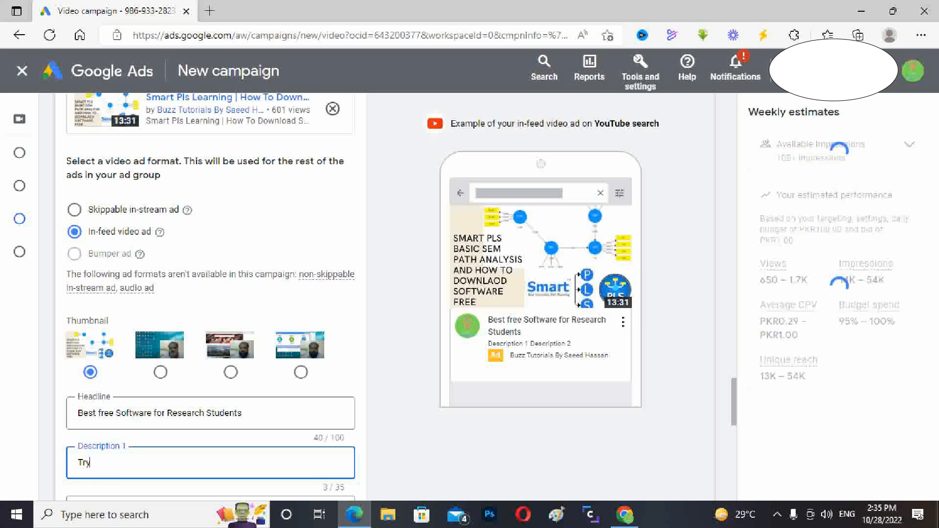
type(" tor Free")
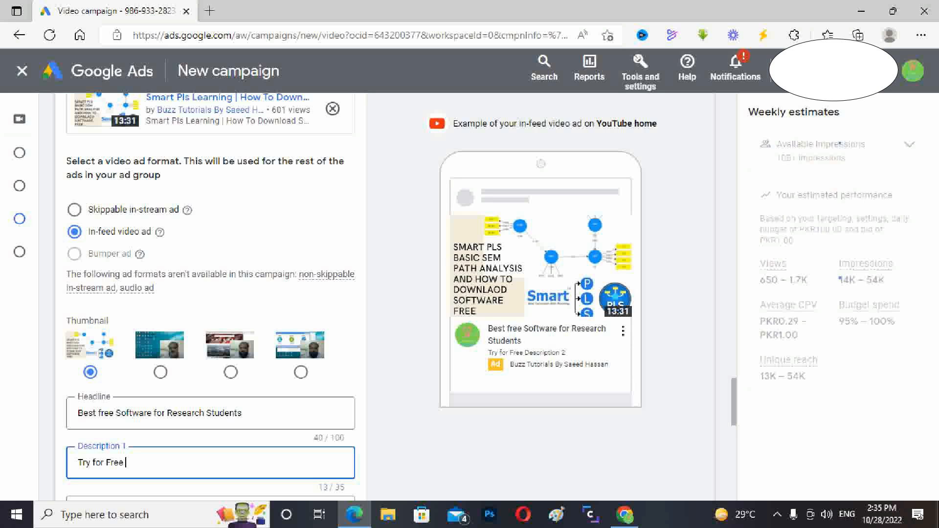
type(" Easy tutorial")
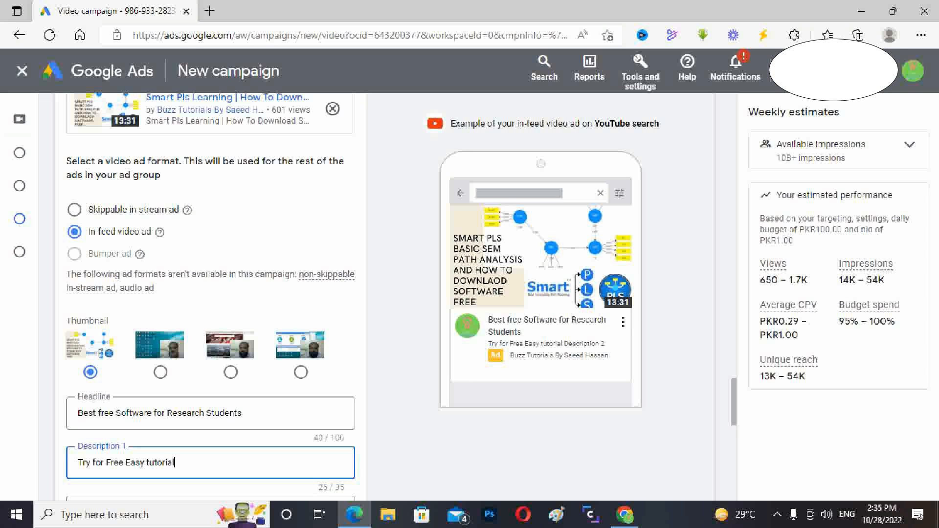
- Enter "Explained in Simple English" as the second description line of the video ad
scroll(391, 294, "down", 4)
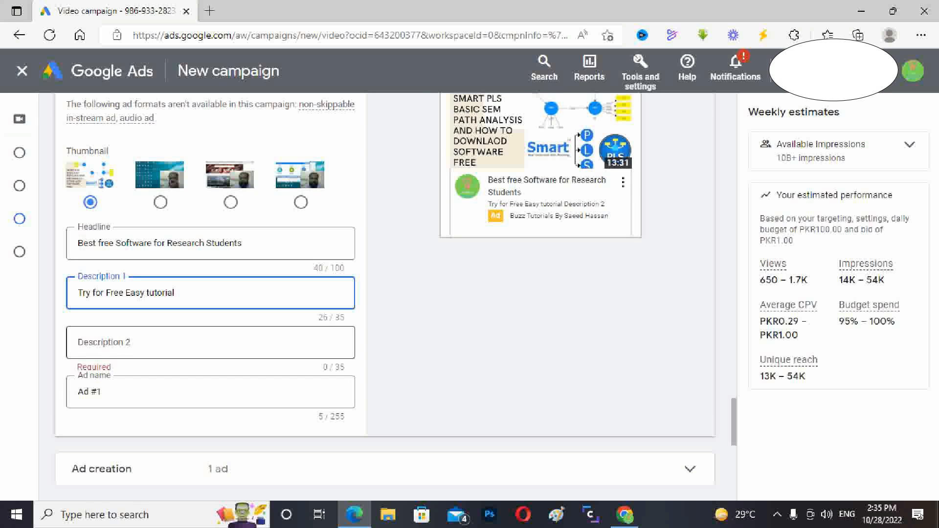
left_click(104, 342)
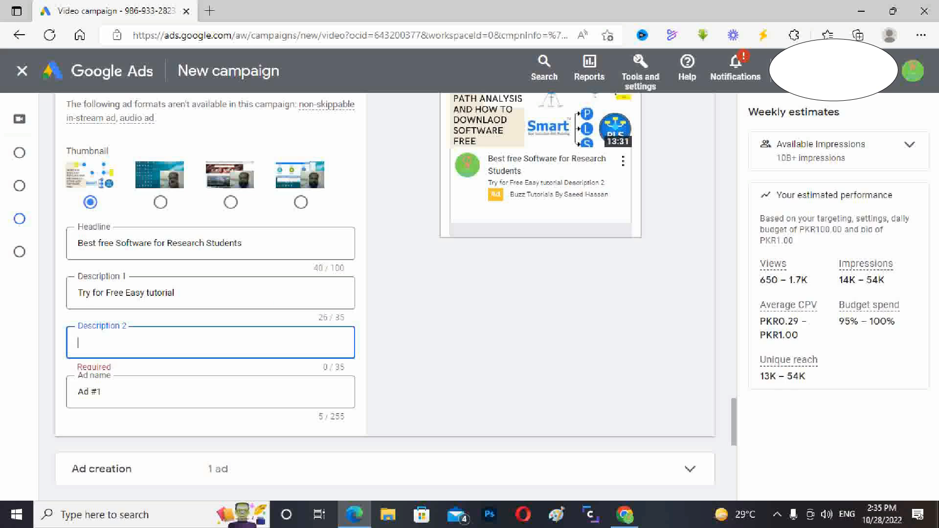
type("Simple ")
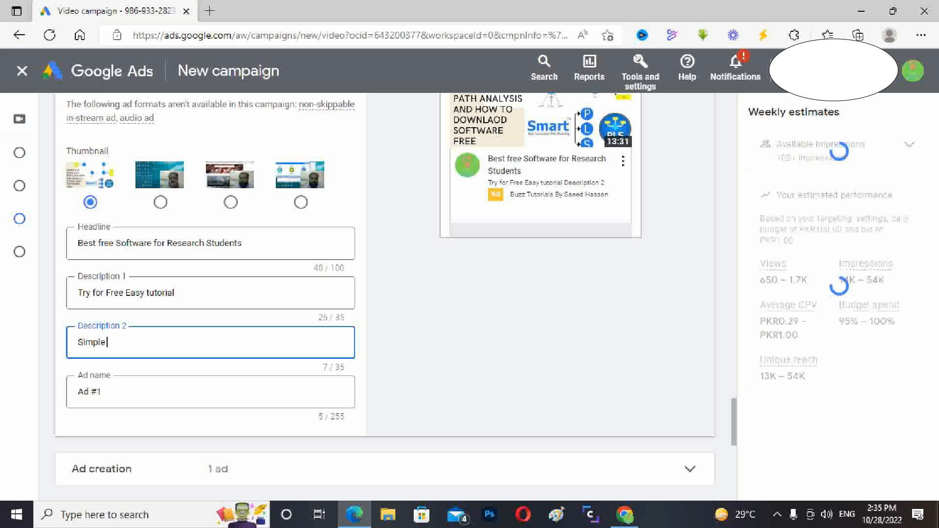
type("Engli")
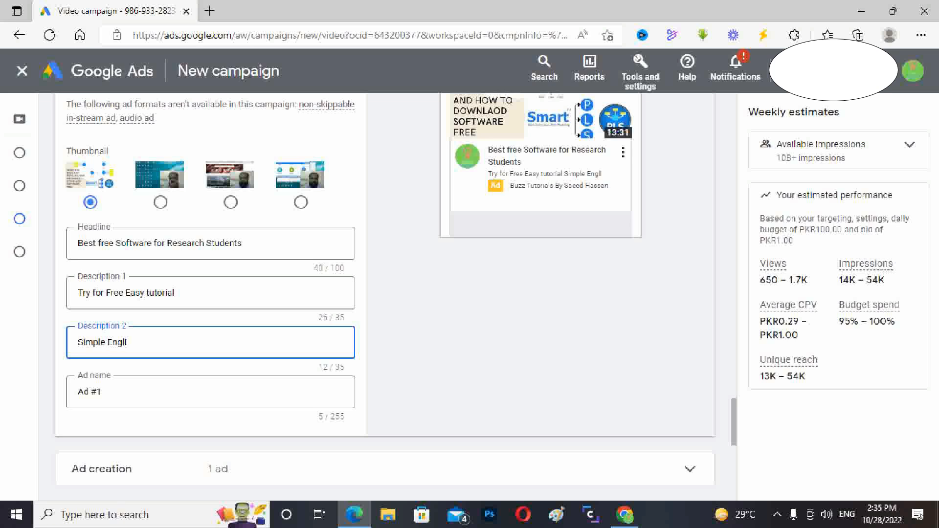
left_click(78, 342)
type("In ")
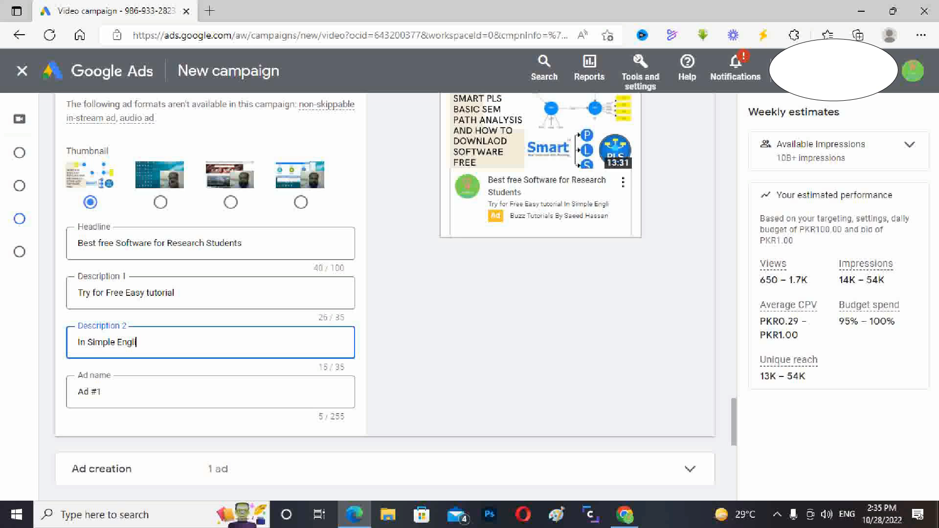
type("sh")
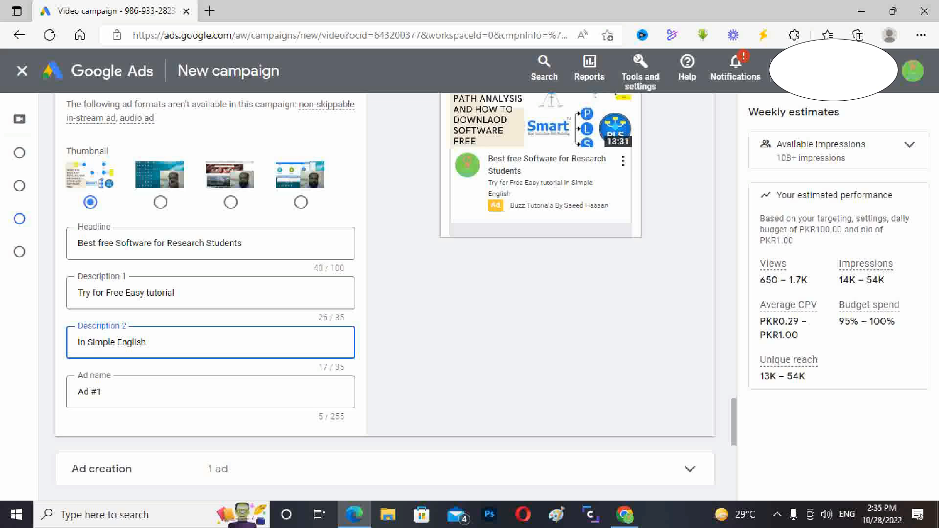
left_click(85, 343)
key("BackSpace")
key("BackSpace")
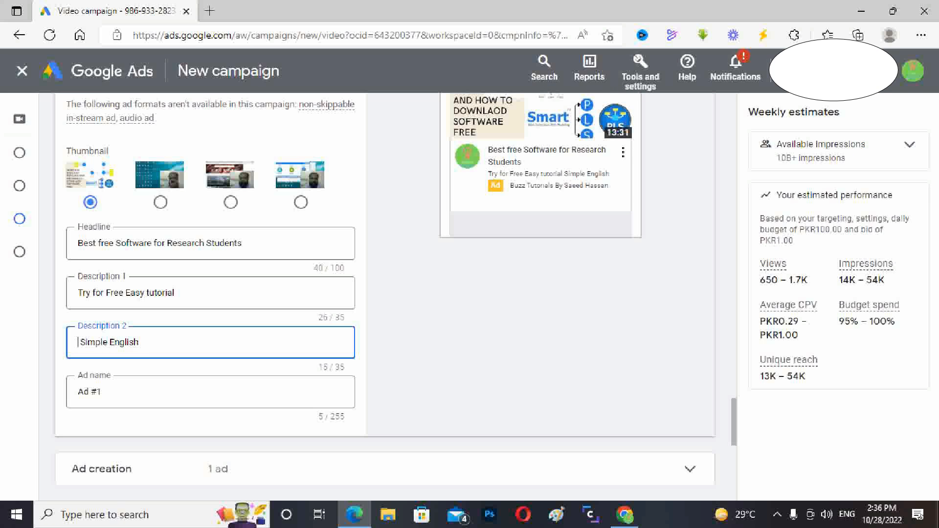
type("Ex ")
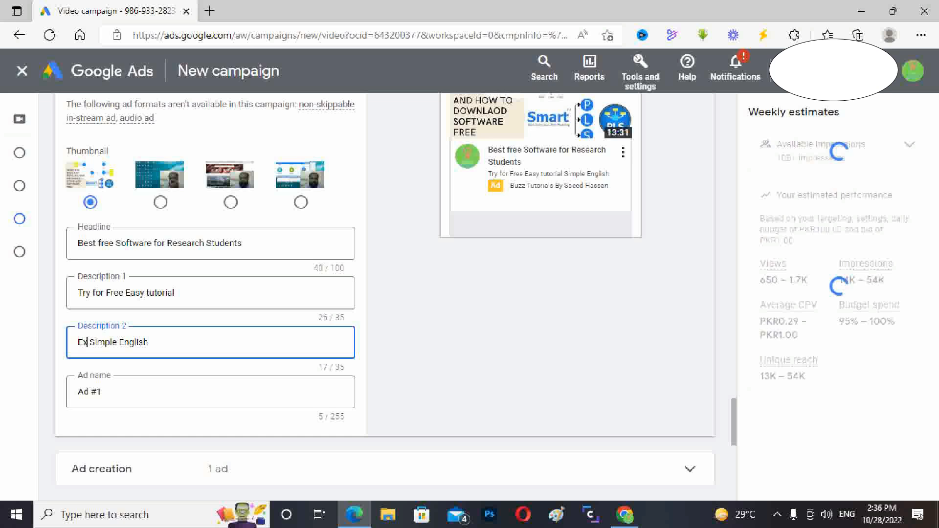
type("plained")
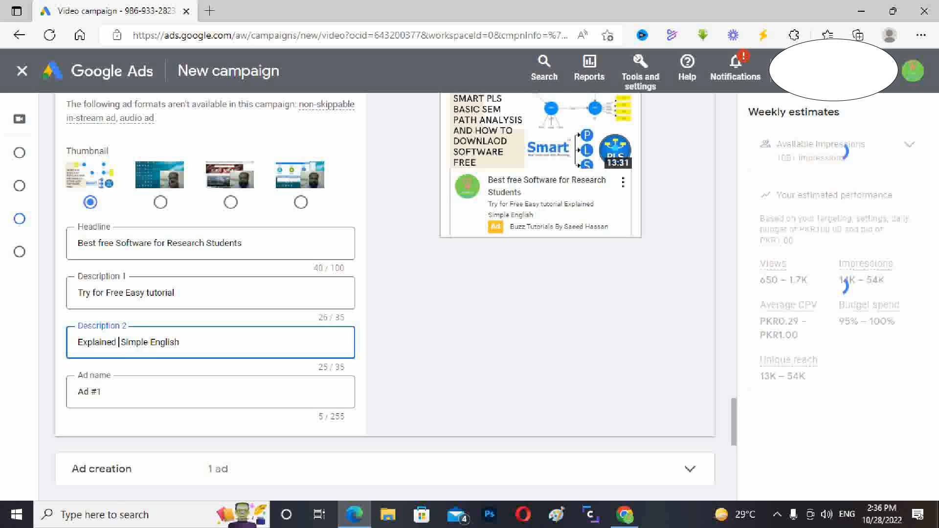
type(" in")
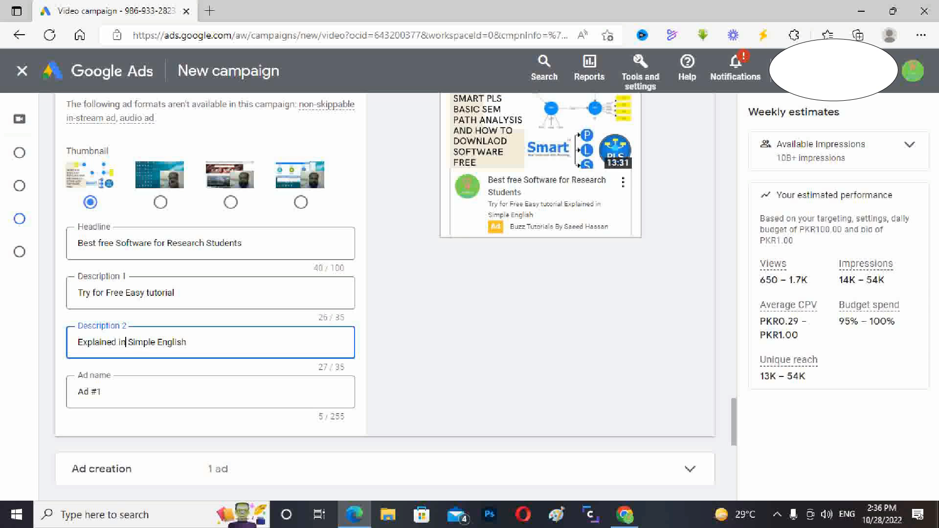
- Replace the default ad name with "Smart Pls 28oct2022" for the in-feed video ad
left_click(101, 391)
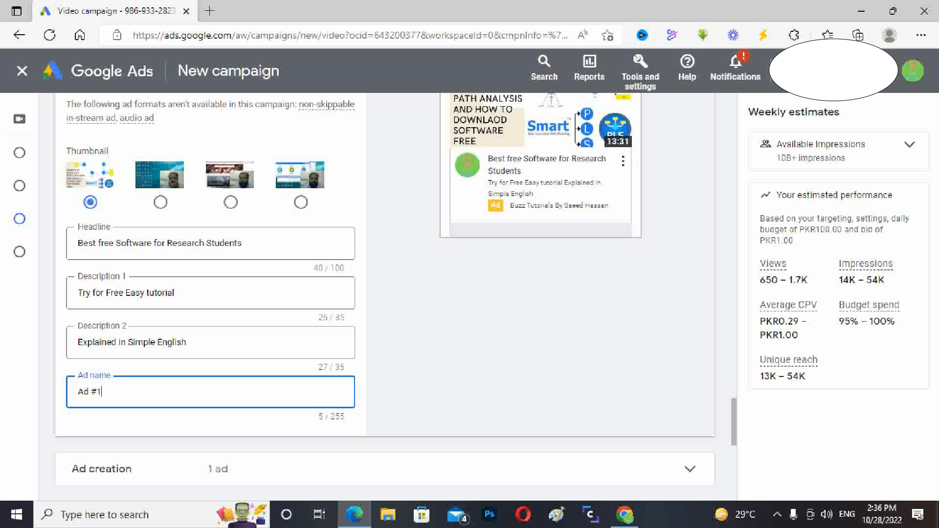
mouse_move(20, 382)
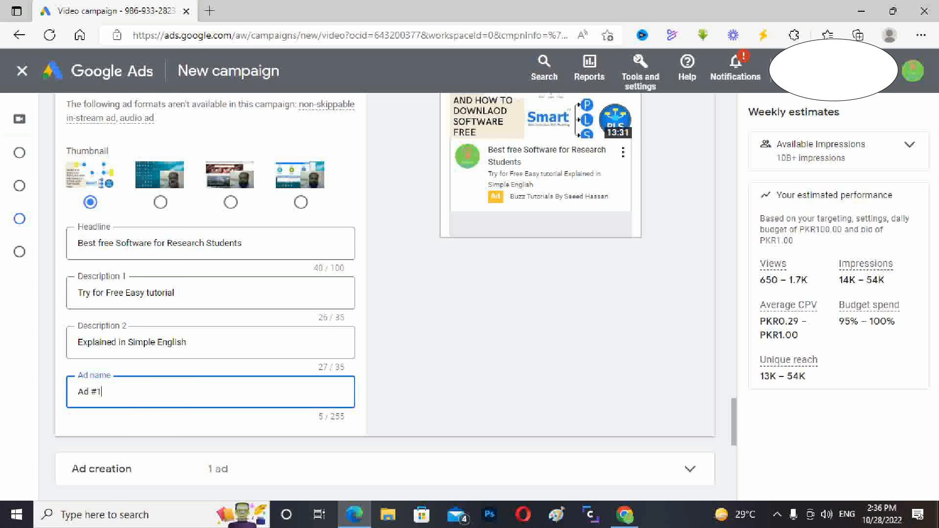
left_click(205, 367)
left_click(206, 392)
key("BackSpace")
key("BackSpace")
key("BackSpace")
key("BackSpace")
key("BackSpace")
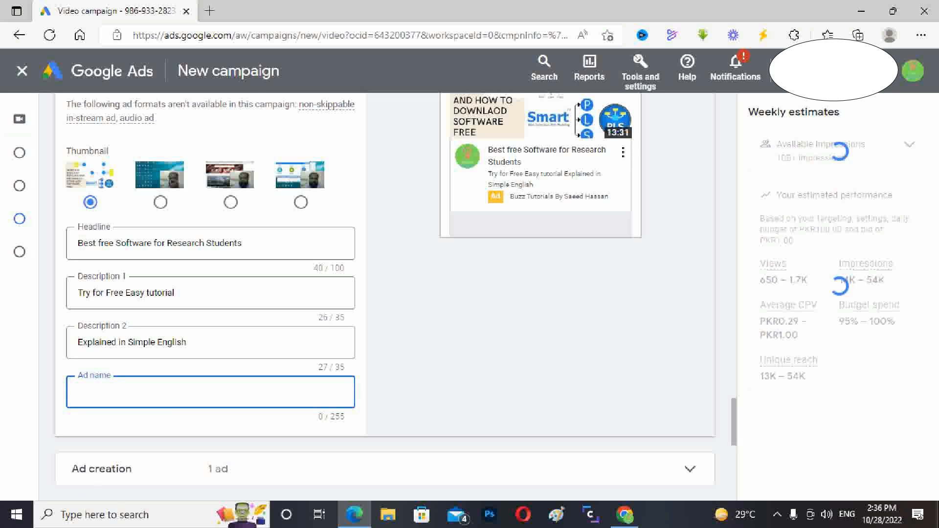
type("Smart")
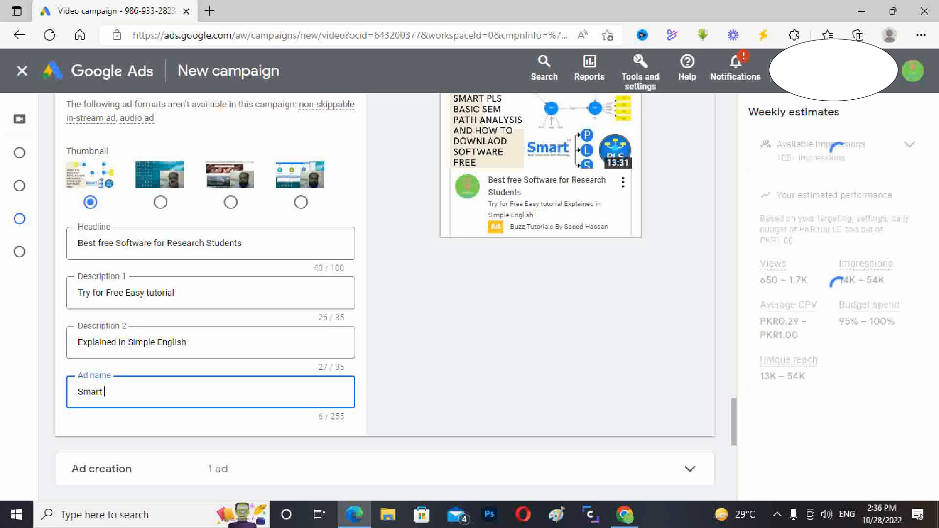
type(" Pls")
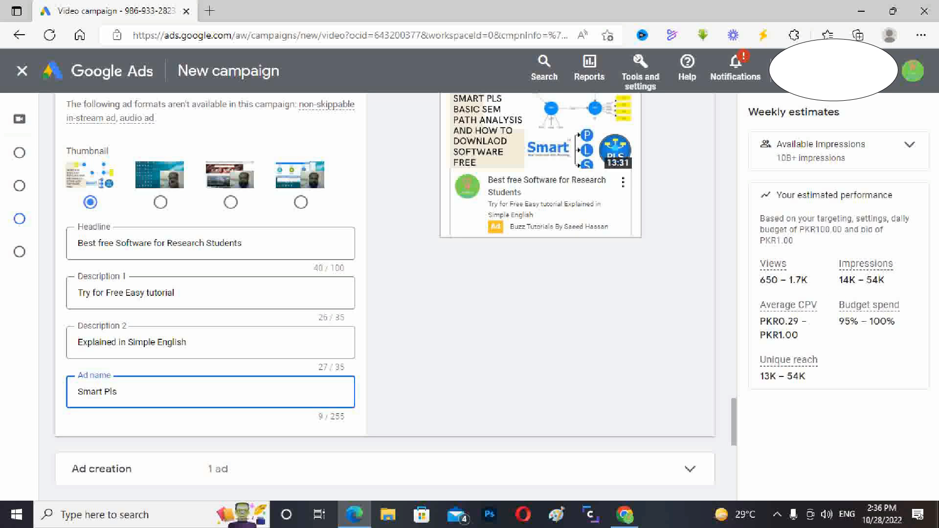
type(" 2")
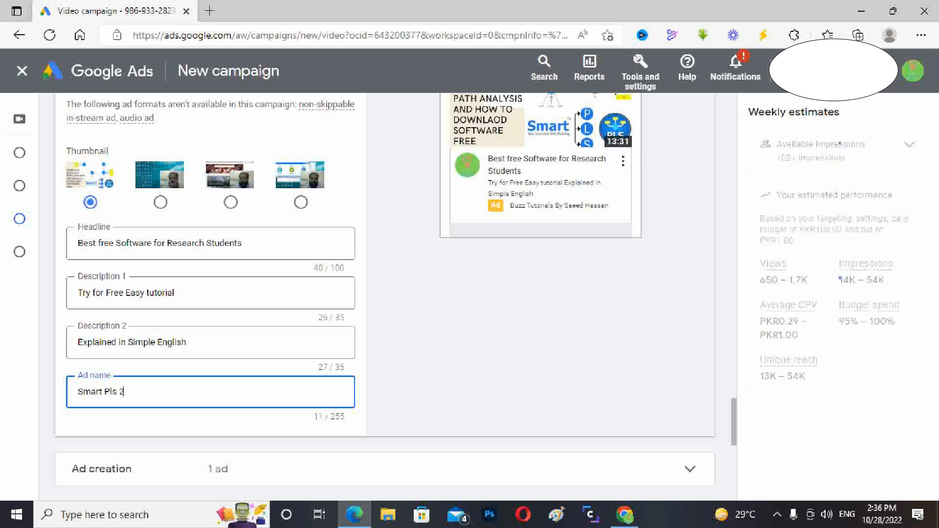
type("8oct 2022")
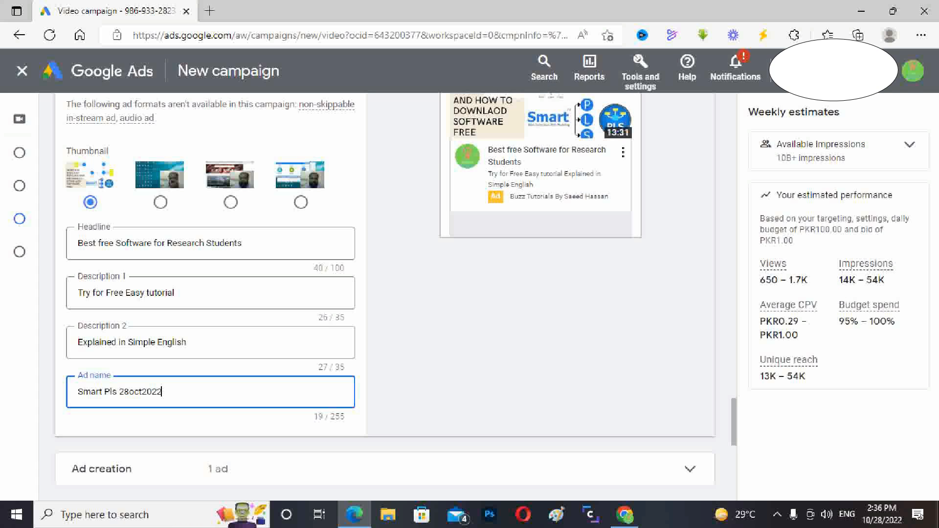
- Create the campaign with the completed settings and continue to the new campaign
scroll(385, 293, "down", 6)
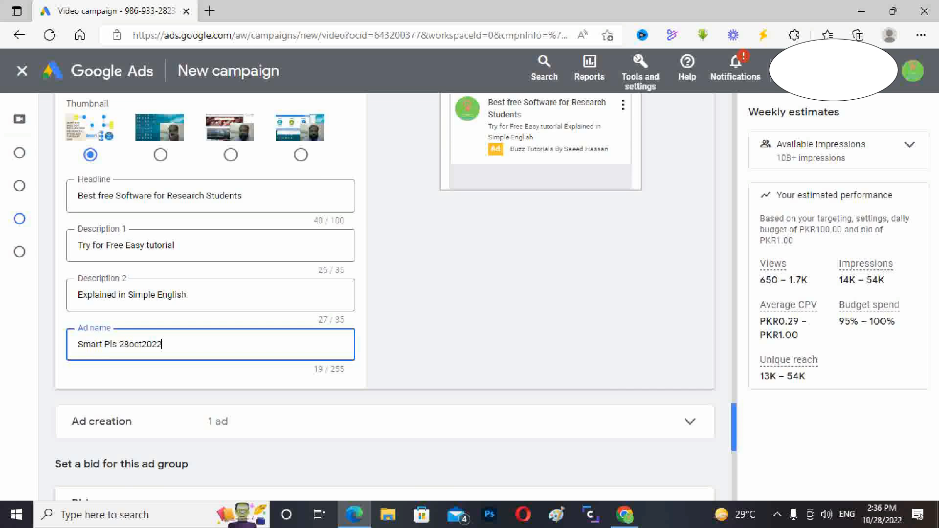
scroll(385, 293, "down", 3)
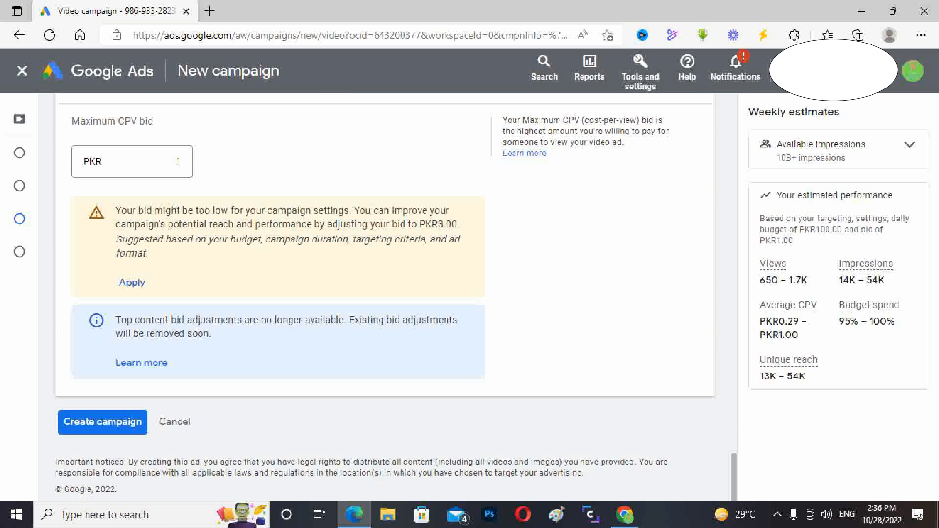
left_click(102, 422)
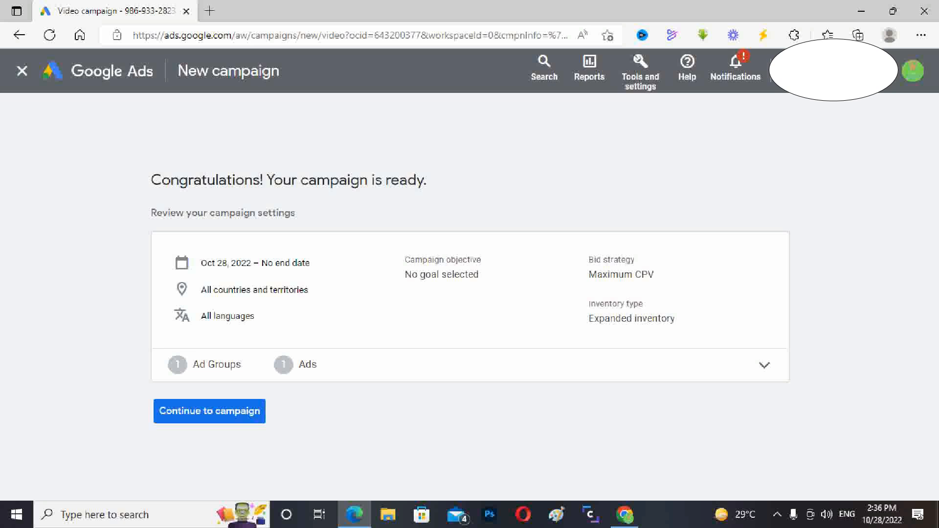
left_click(209, 412)
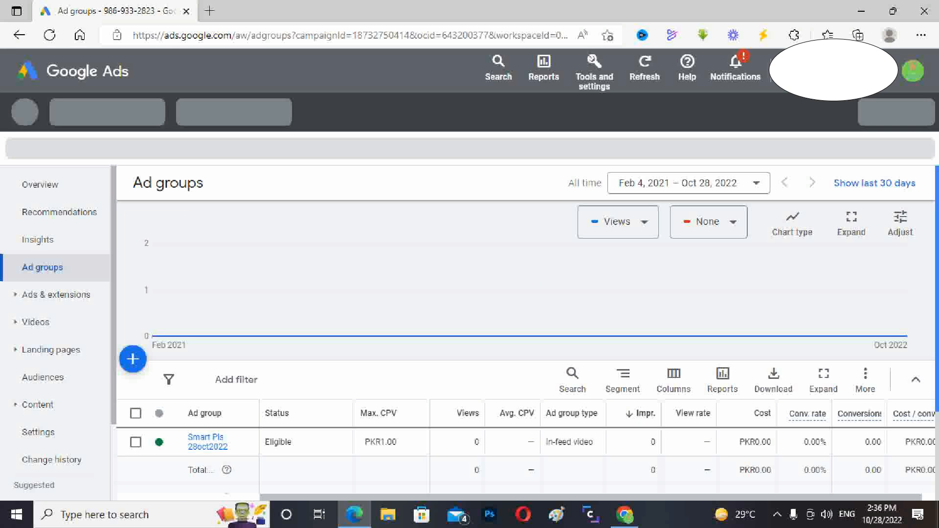
- Check the new campaign's overview for its review status, and switch to the overview of all campaigns
scroll(526, 342, "down", 1)
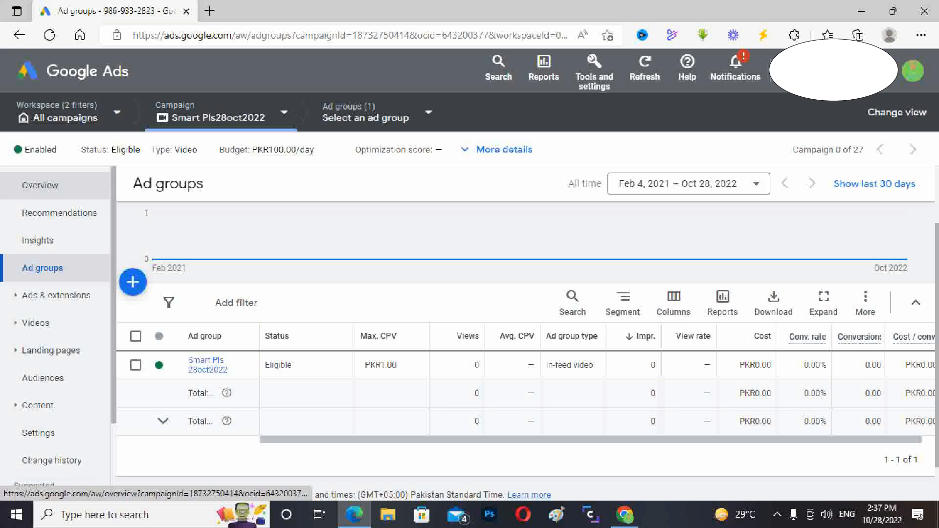
left_click(40, 185)
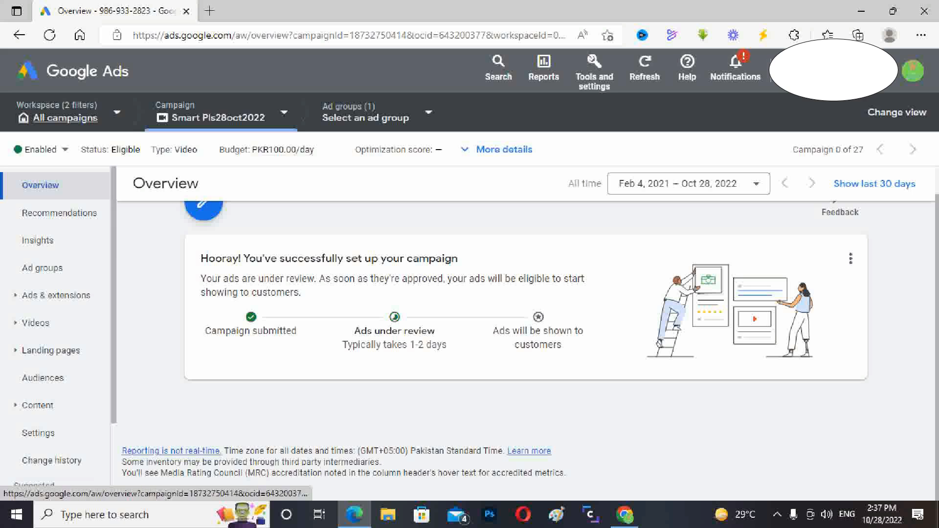
left_click(66, 118)
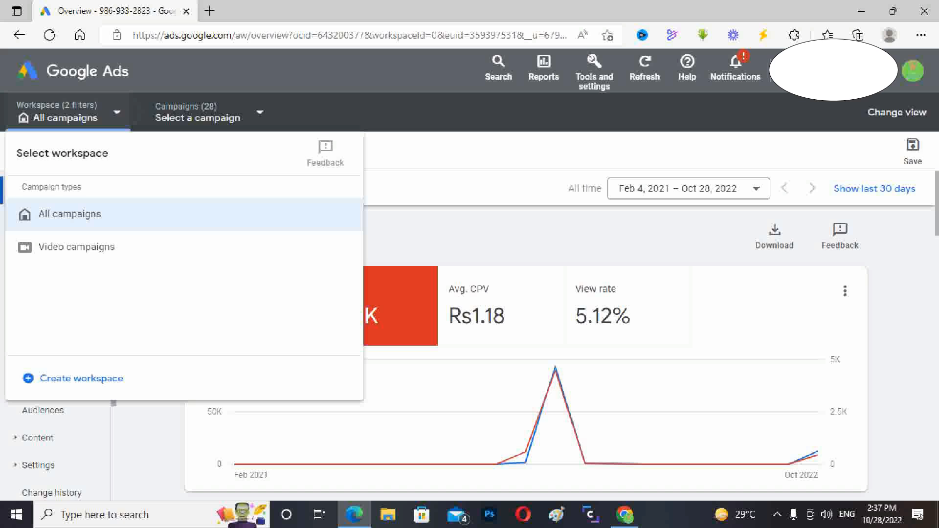
key("Escape")
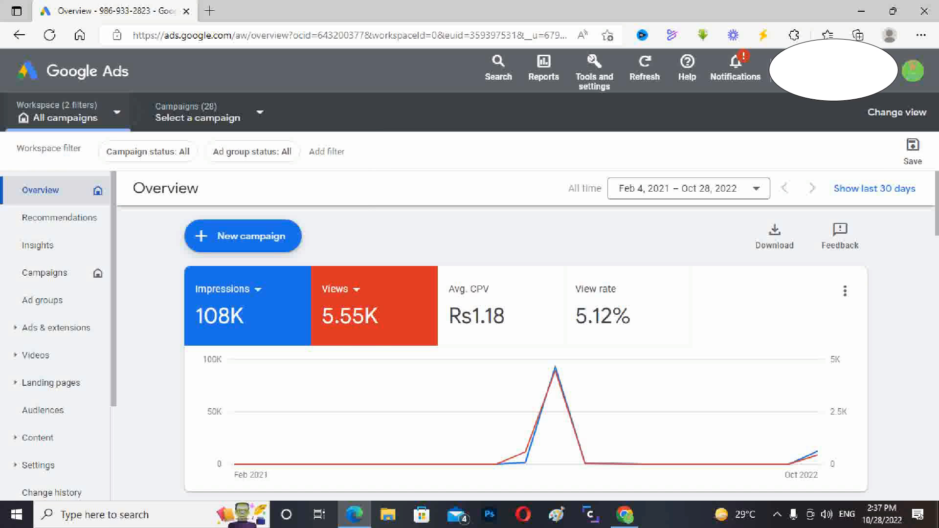
- Page through the campaign performance summary to find the new campaign, and examine the video ads, billing, demographics and devices cards
scroll(560, 343, "down", 6)
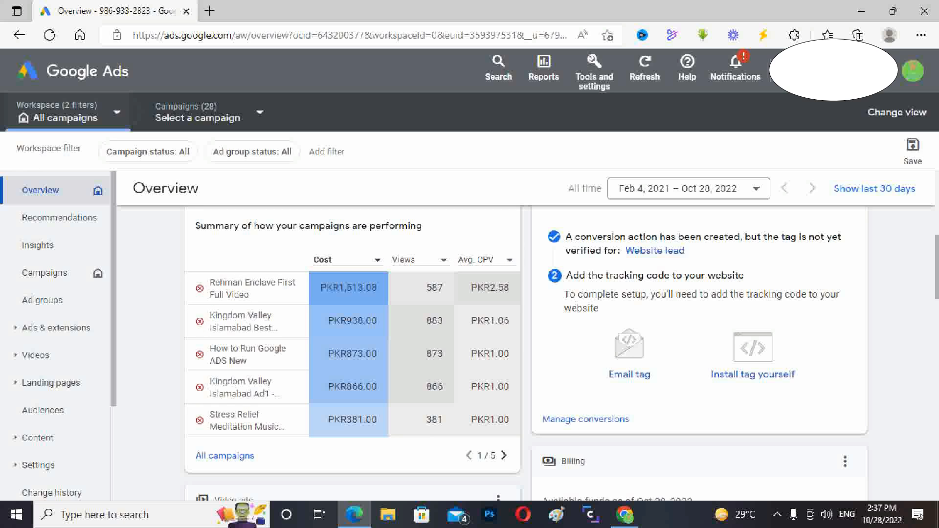
left_click(504, 456)
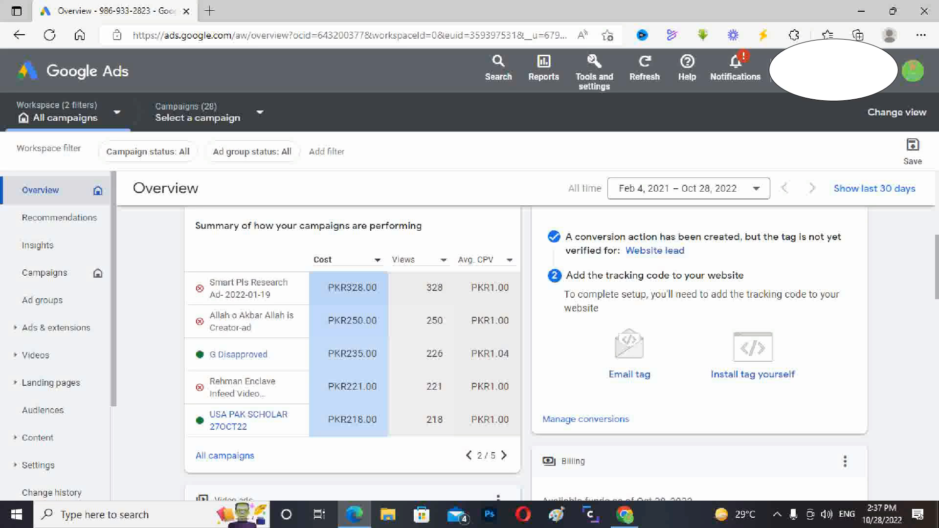
left_click(503, 455)
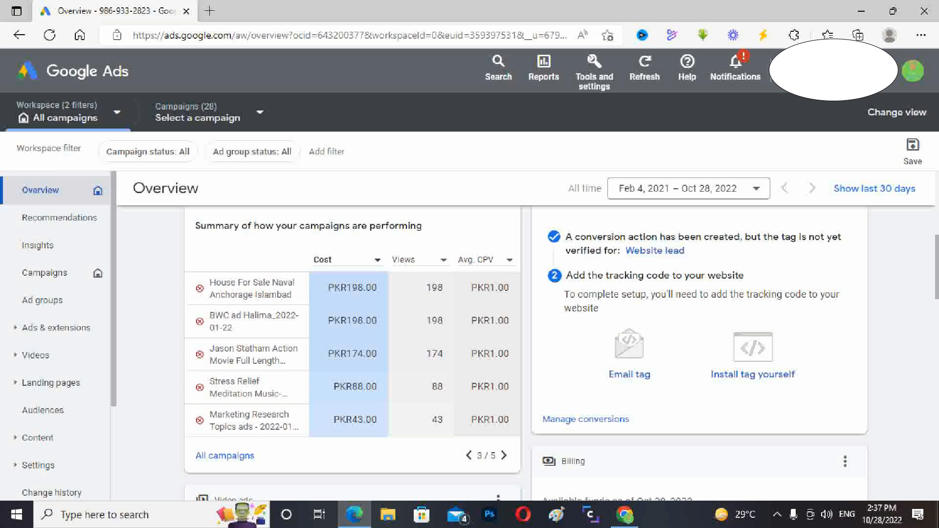
left_click(504, 455)
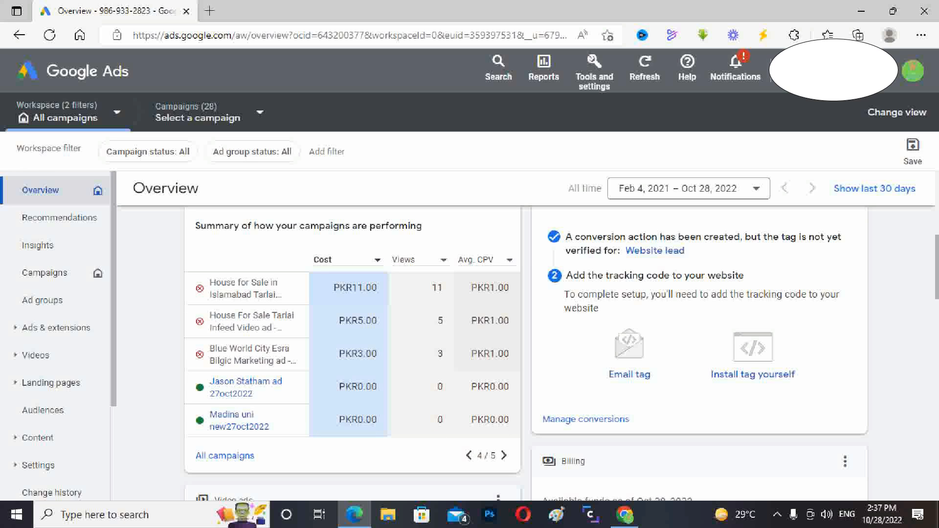
left_click(504, 455)
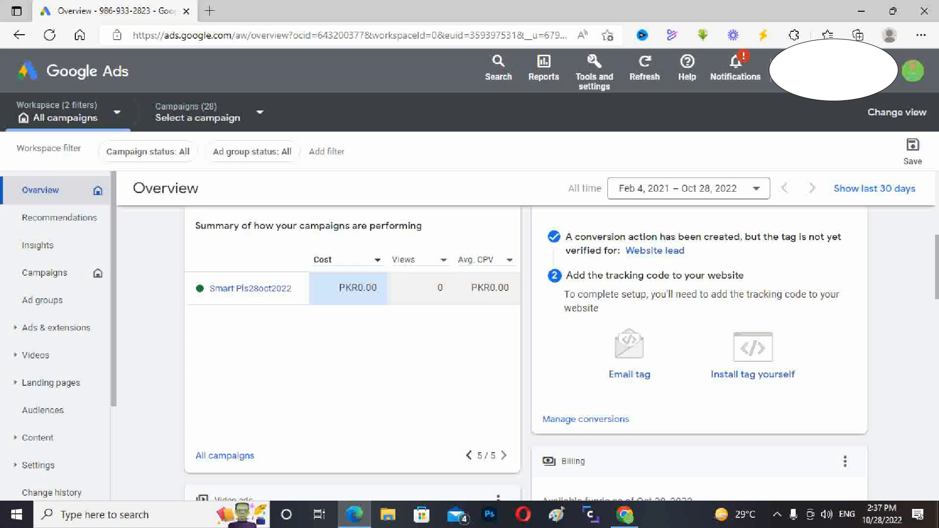
left_click(468, 455)
left_click(469, 455)
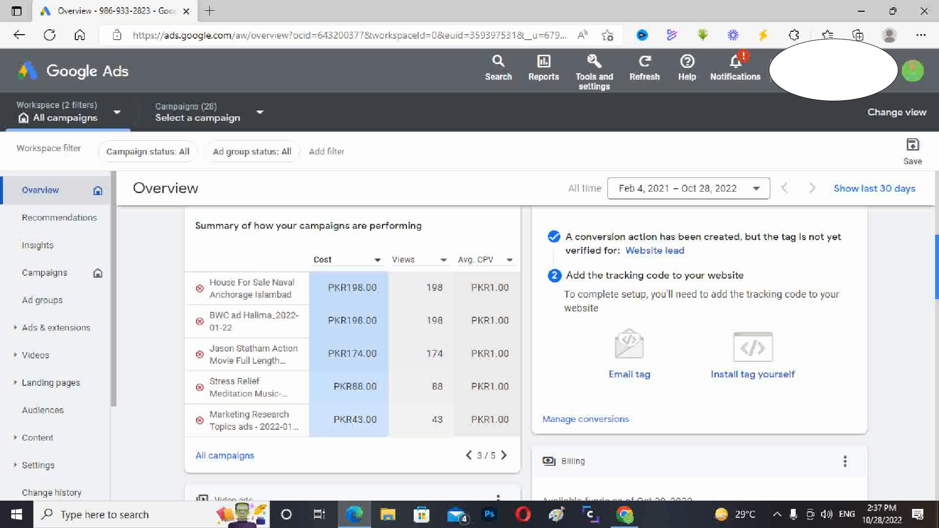
scroll(561, 352, "down", 5)
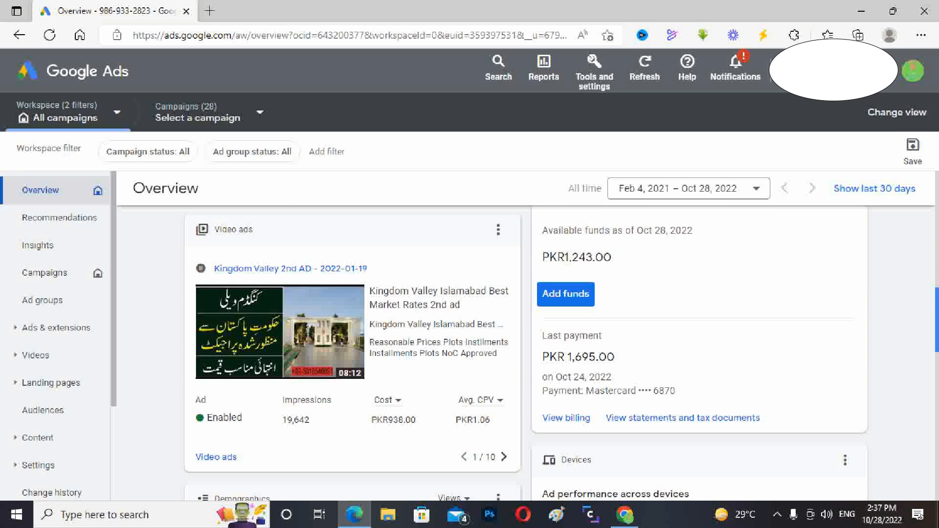
scroll(561, 354, "down", 5)
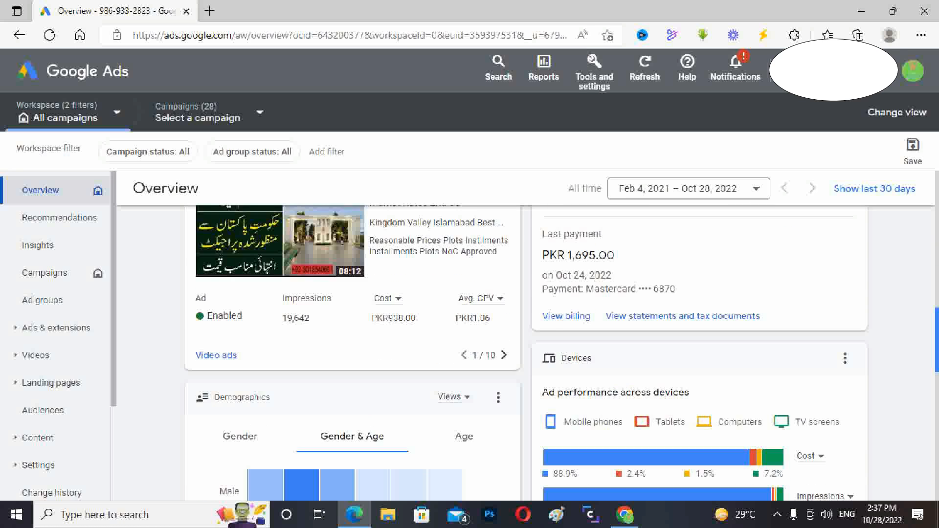